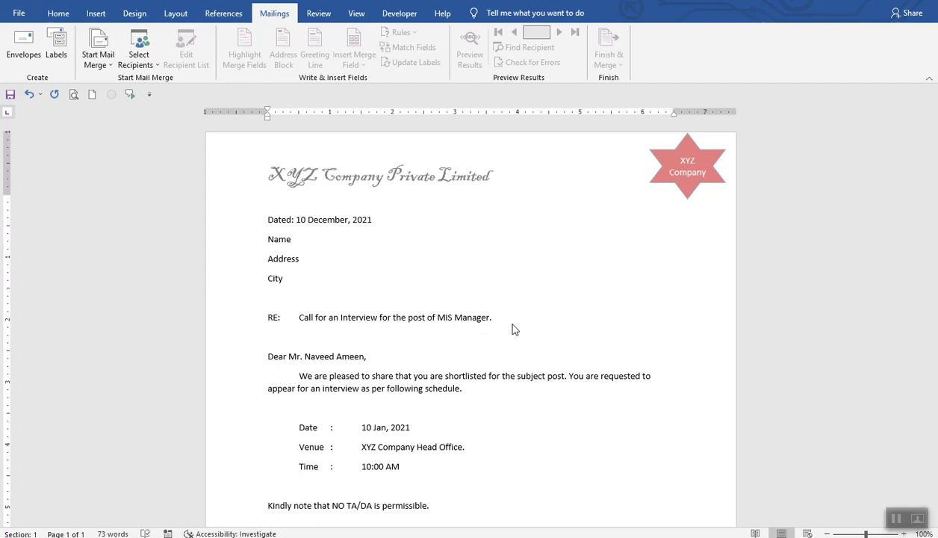
Make the interview letter a Letters mail merge and list the Select Recipients options
click(270, 16)
click(109, 66)
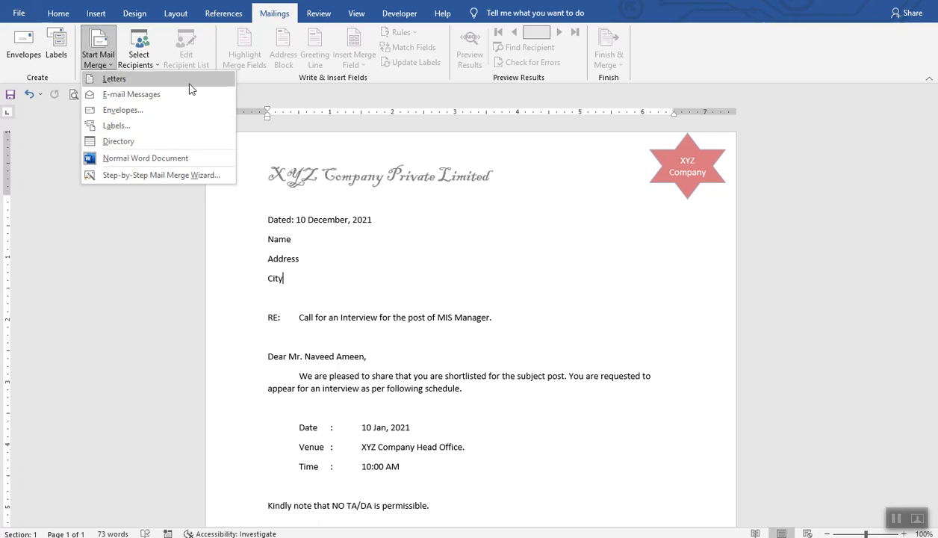
click(112, 83)
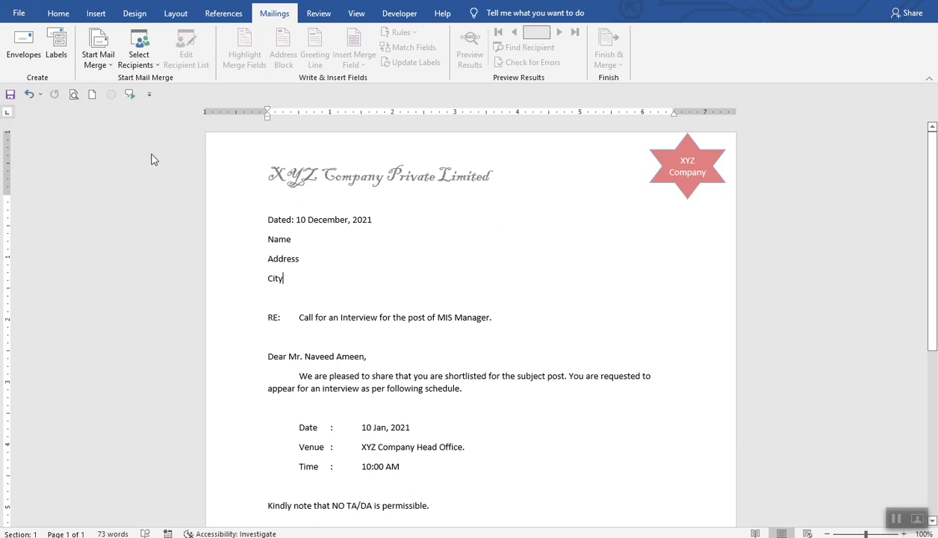
click(152, 69)
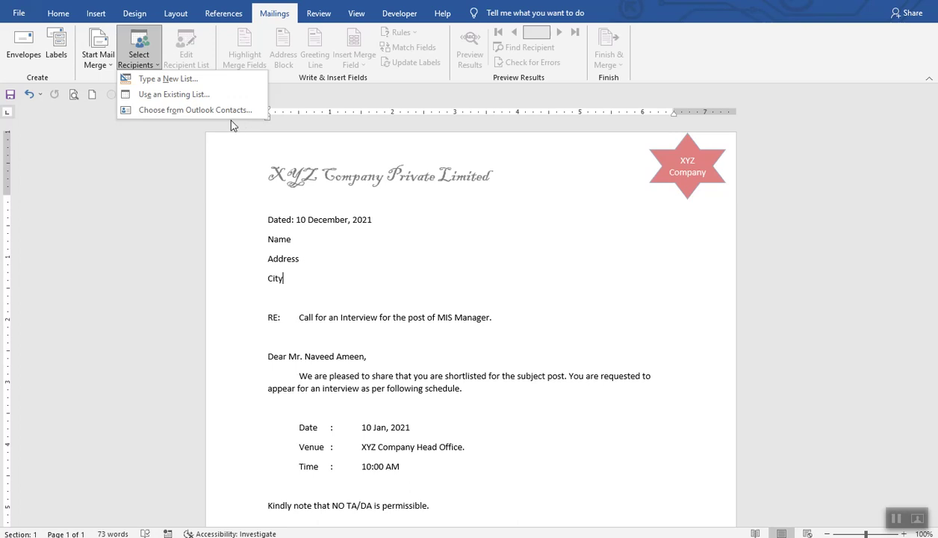
Start a new recipient list with Type a New List and move its dialog aside
click(161, 80)
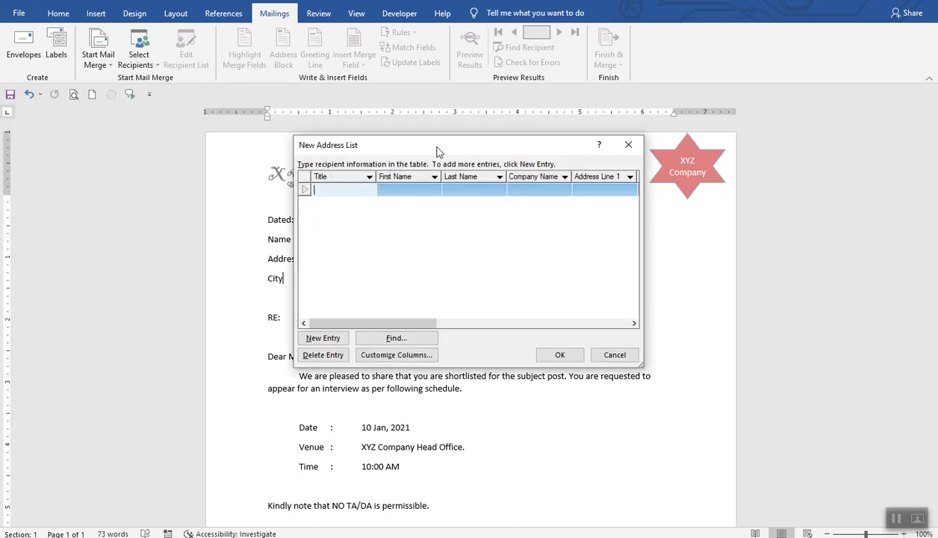
drag(403, 153, 507, 194)
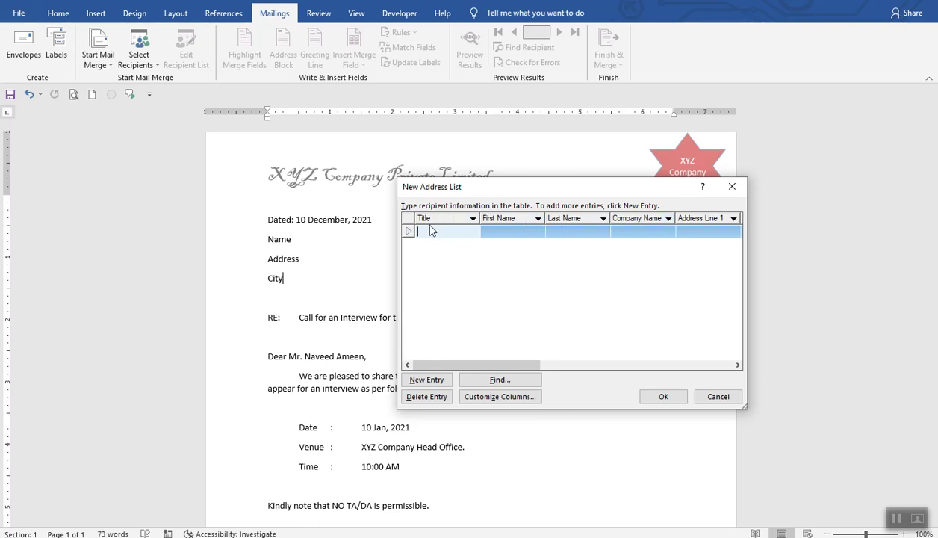
drag(554, 192, 587, 187)
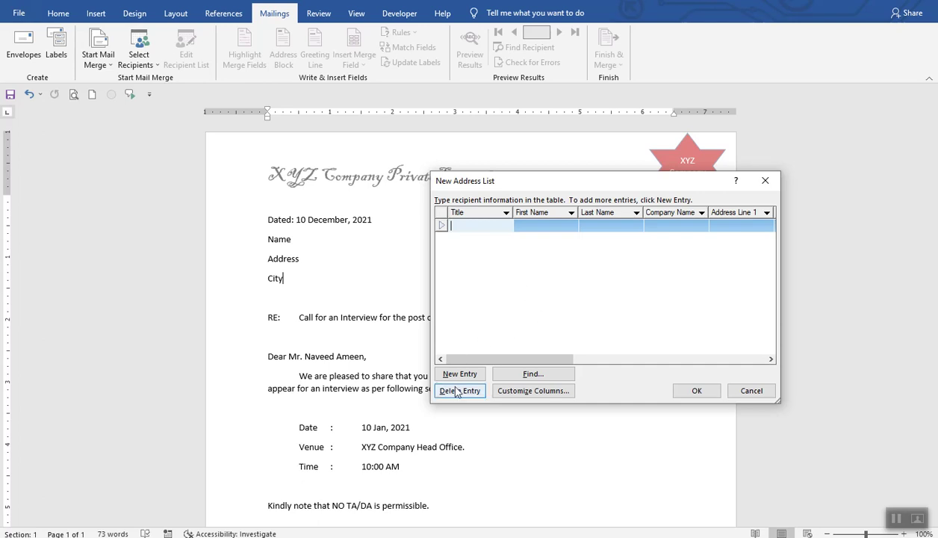
click(525, 390)
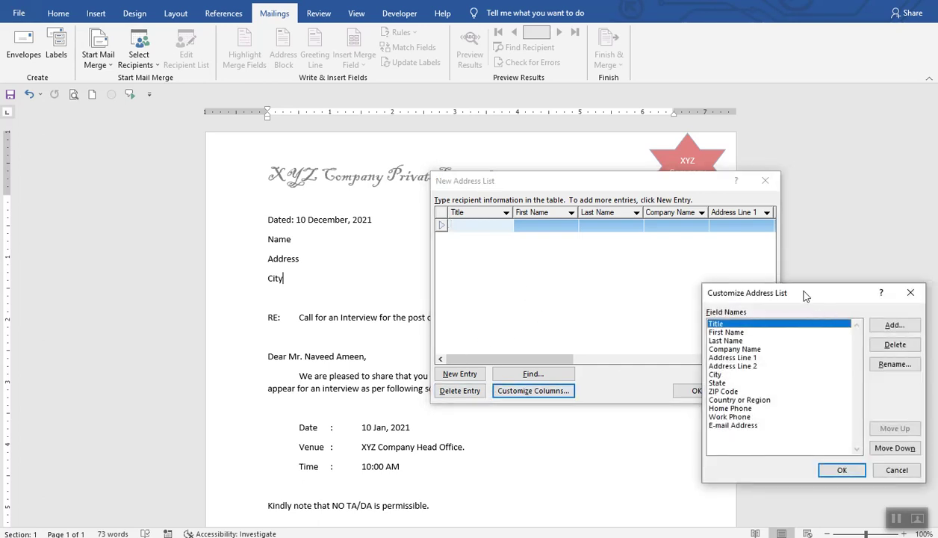
Delete the Title field from the address list
drag(775, 296, 670, 194)
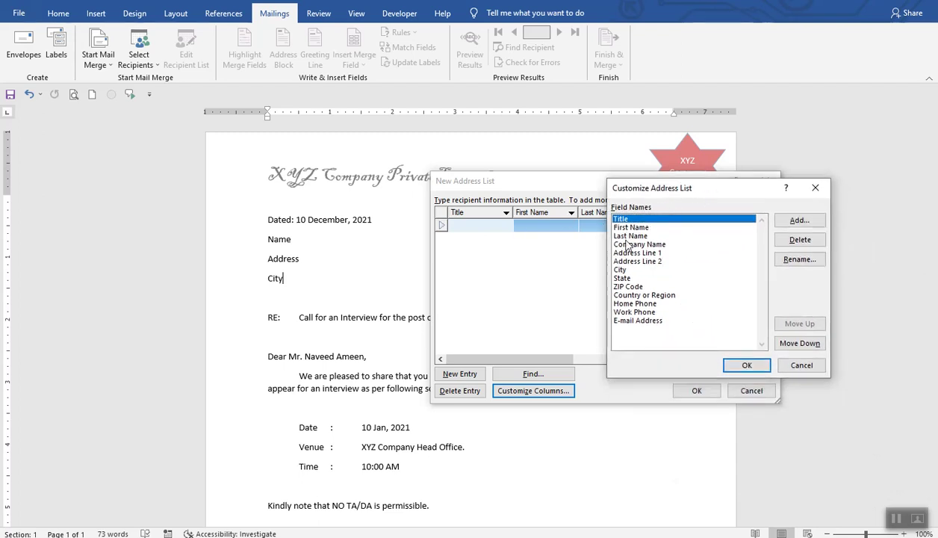
drag(678, 193, 673, 251)
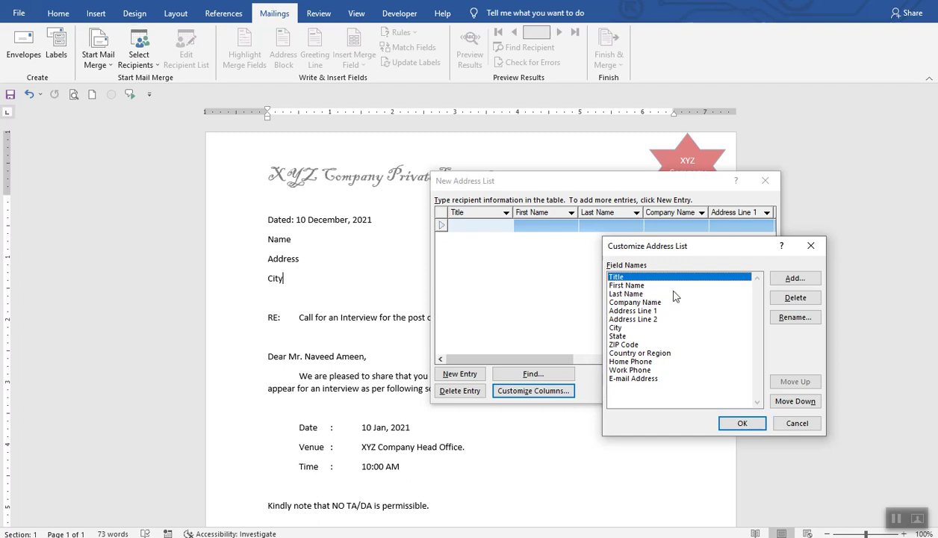
click(793, 299)
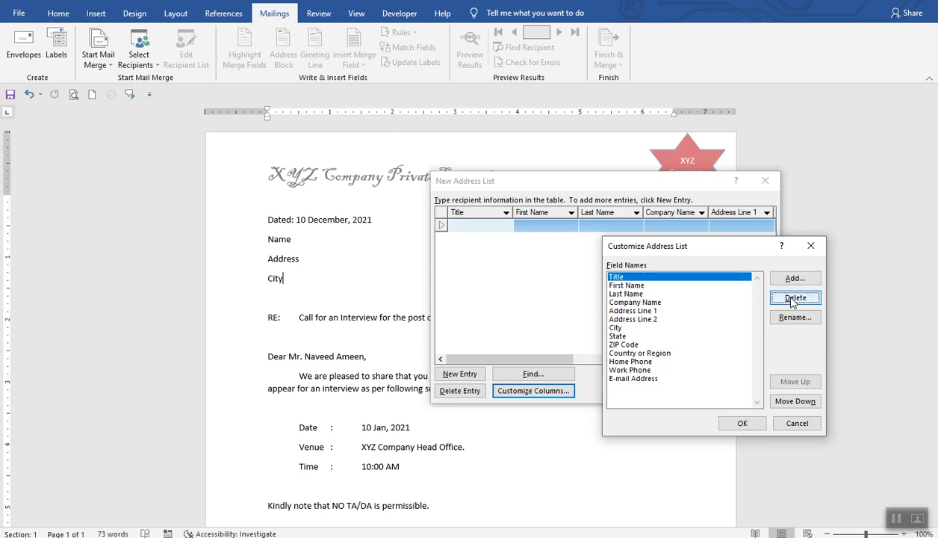
click(451, 305)
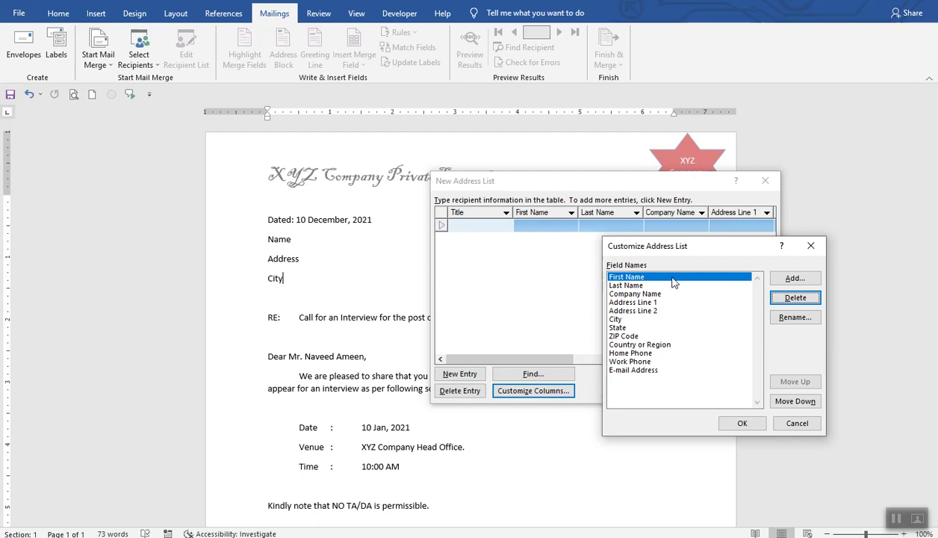
Rename the First Name field to Name
click(795, 317)
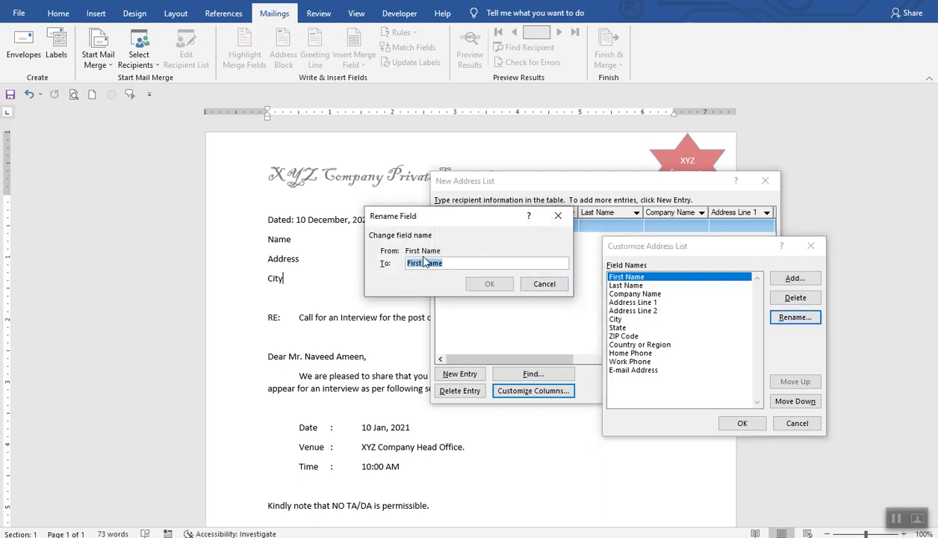
click(430, 263)
drag(424, 263, 386, 264)
key(Delete)
click(490, 284)
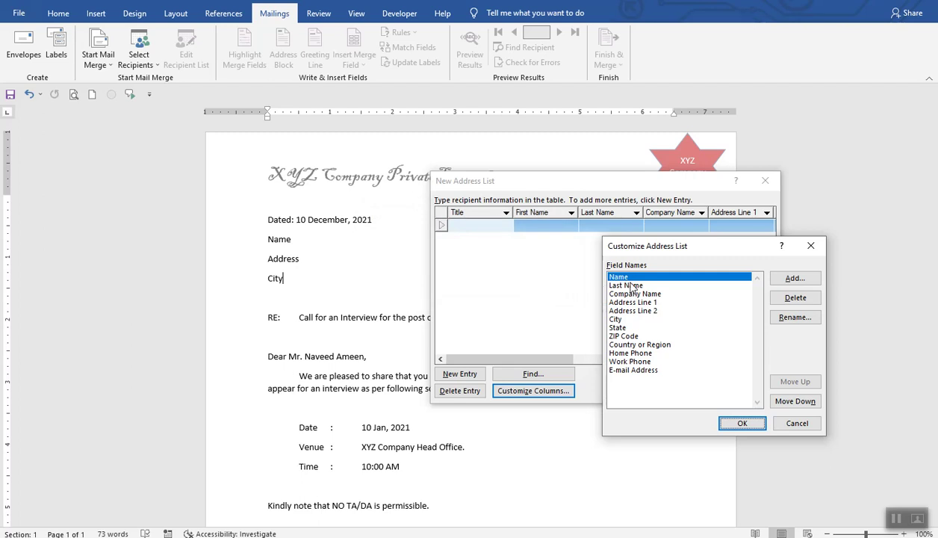
Move City up below Last Name and delete the Company Name field
click(617, 319)
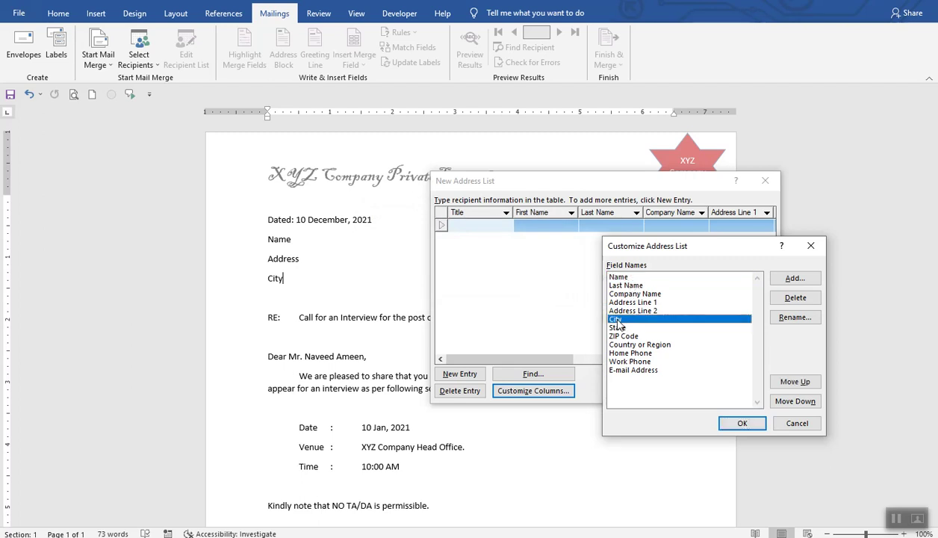
click(799, 382)
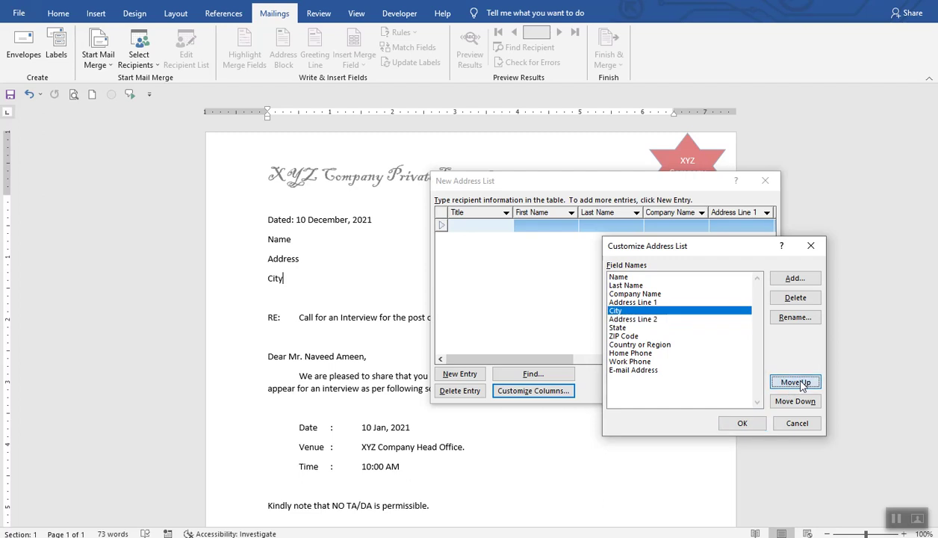
click(799, 382)
click(798, 384)
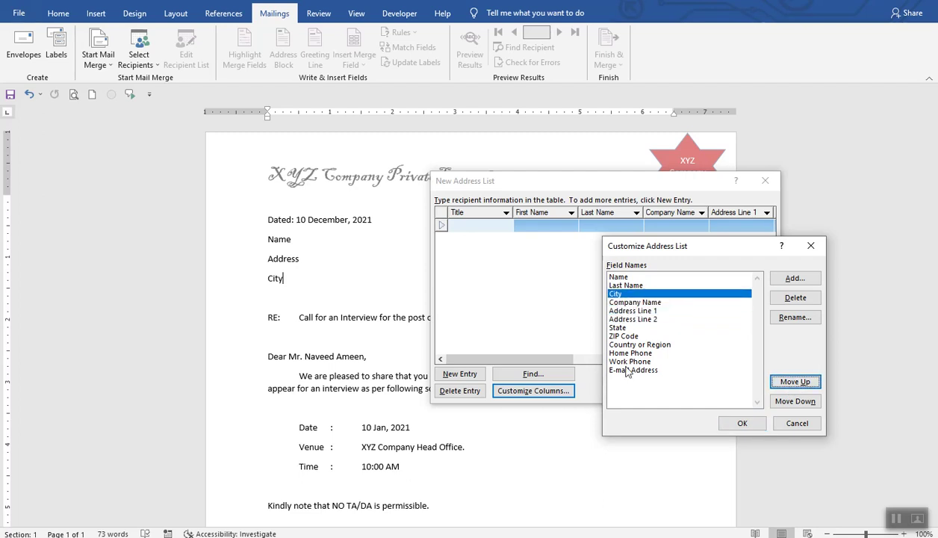
click(616, 302)
click(794, 297)
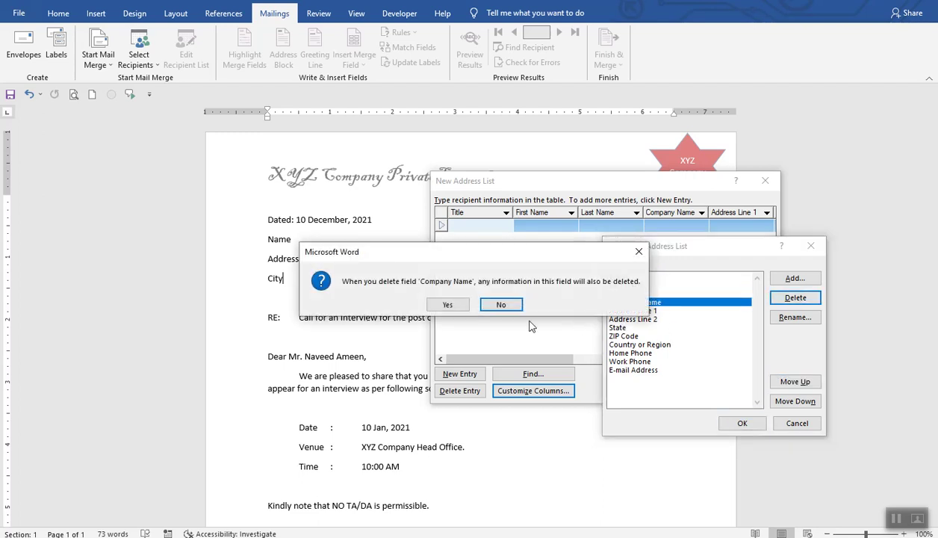
click(449, 305)
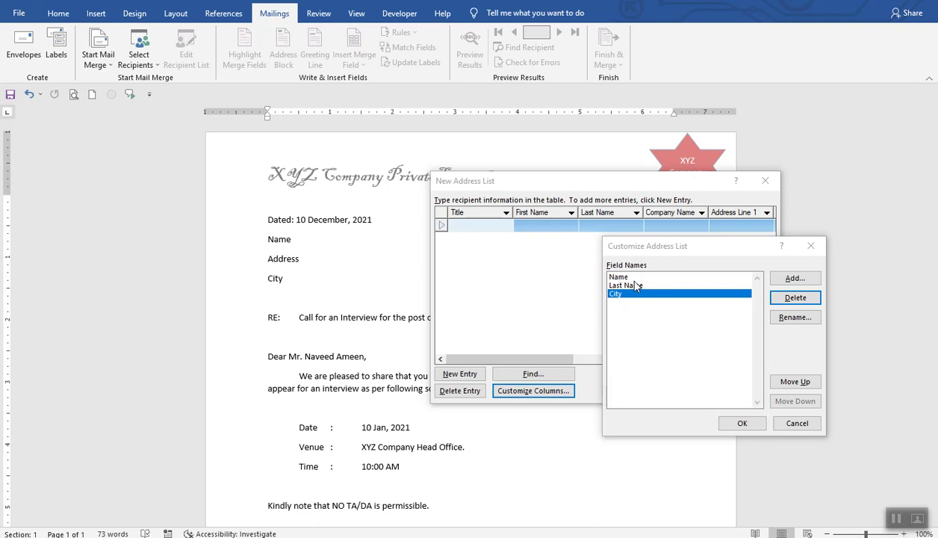
Enter the first recipient's name, then rename the Last Name field to Address
click(741, 423)
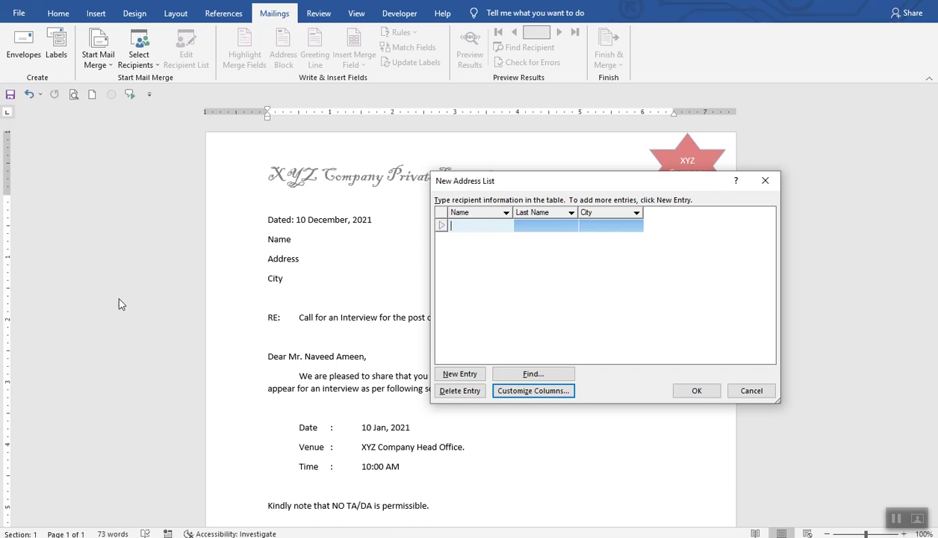
click(533, 391)
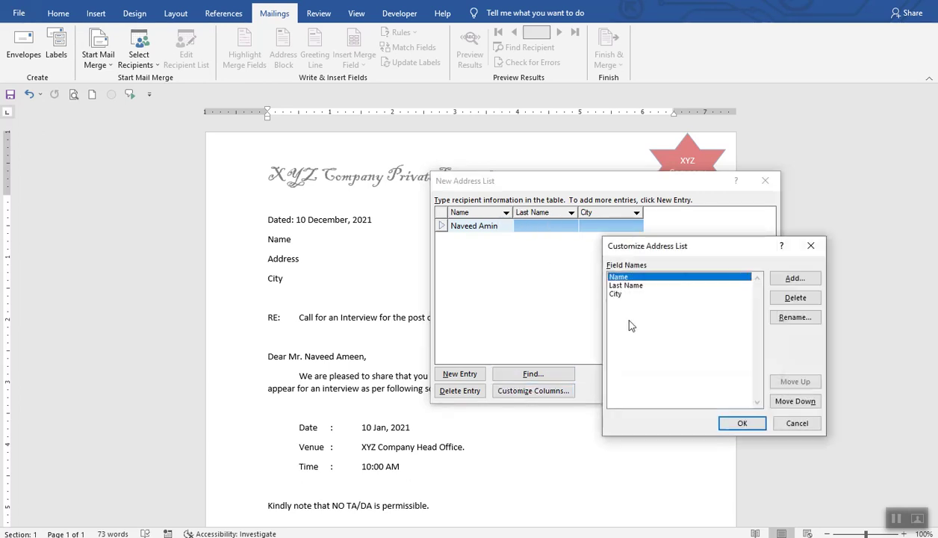
click(619, 285)
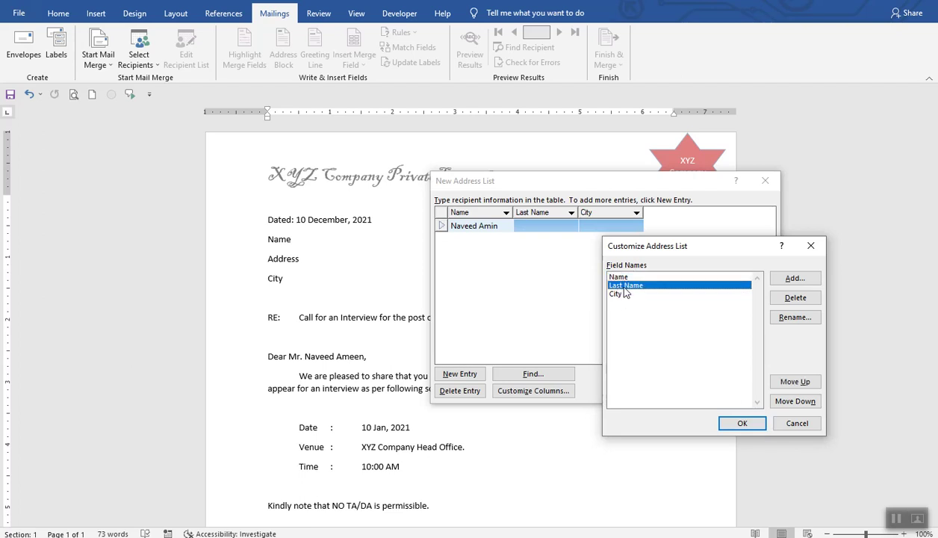
click(795, 318)
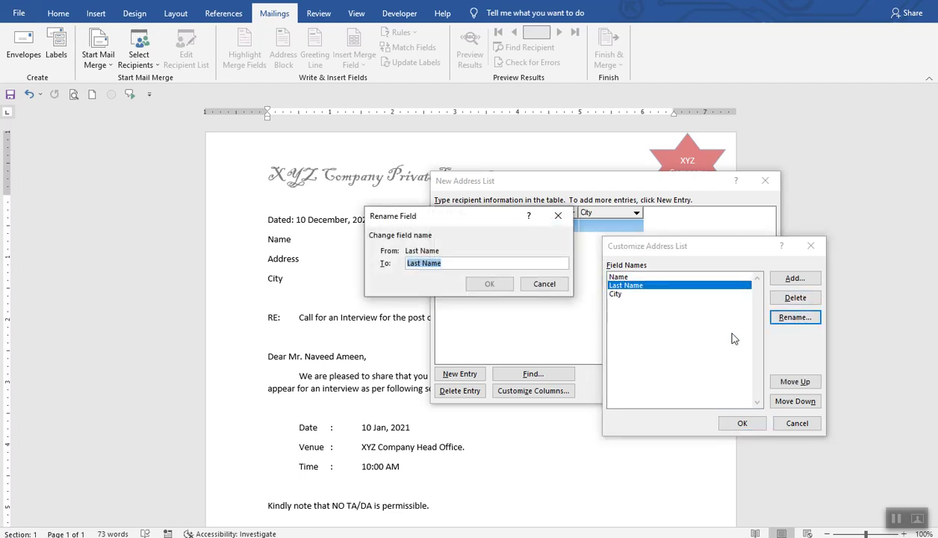
text(Address)
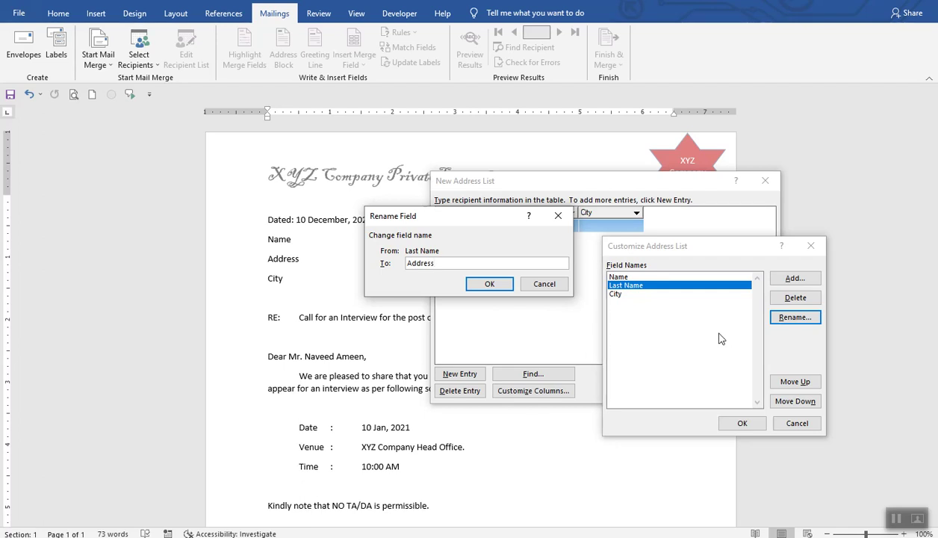
click(469, 283)
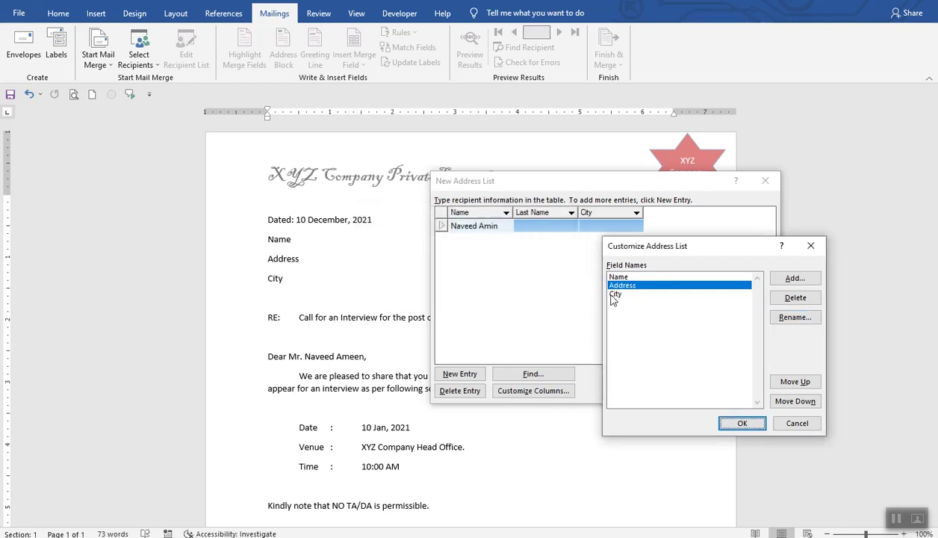
click(740, 424)
click(740, 424)
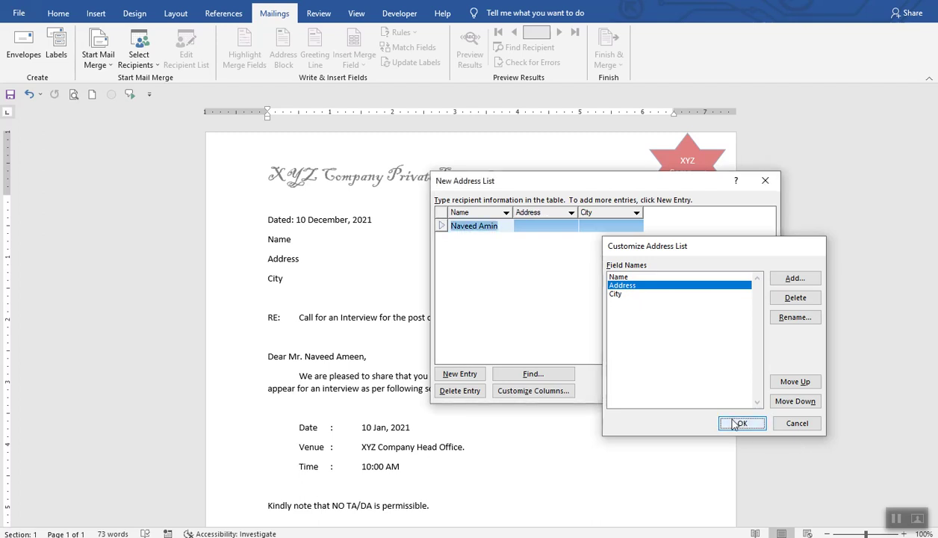
Fill in the first recipient's address as Model Town and city as Lahore
click(536, 225)
text(Mo)
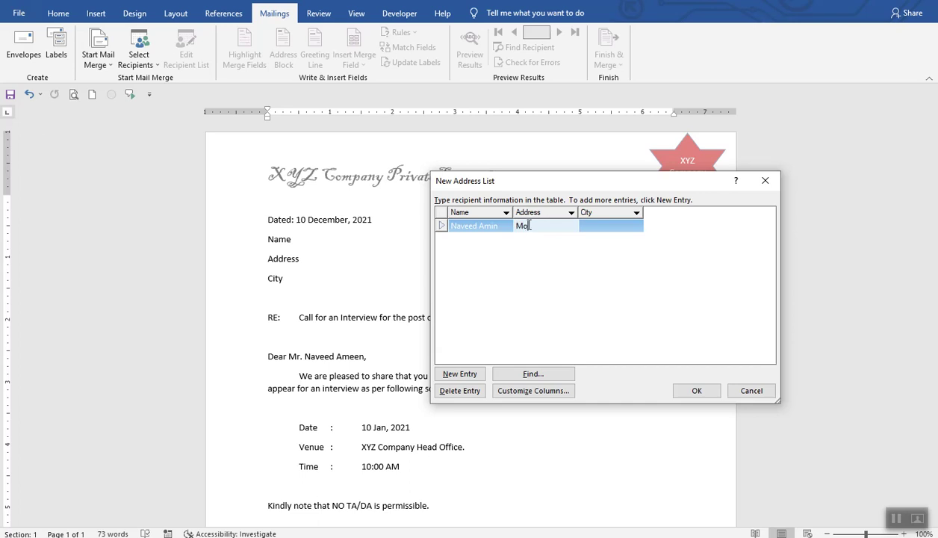
text(del T)
text(ow)
text(n)
key(Tab)
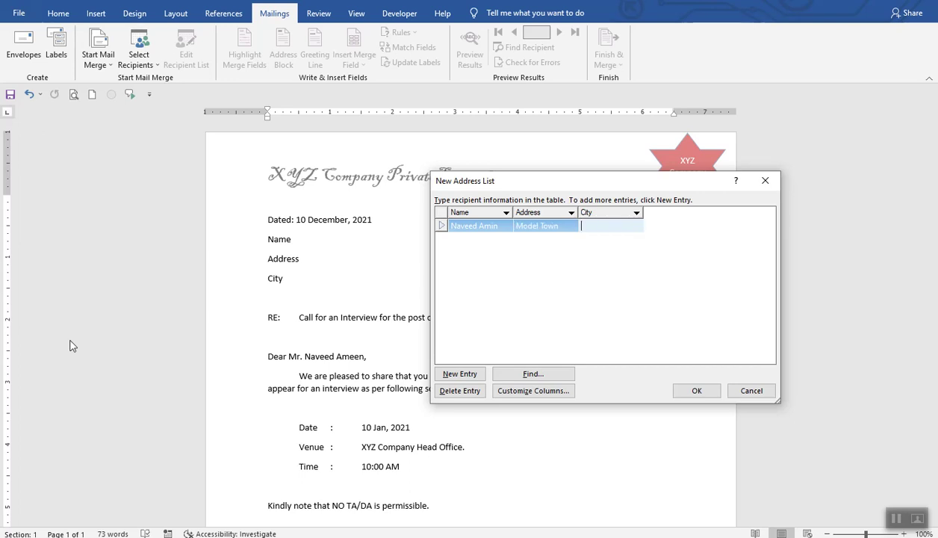
text(Lahore)
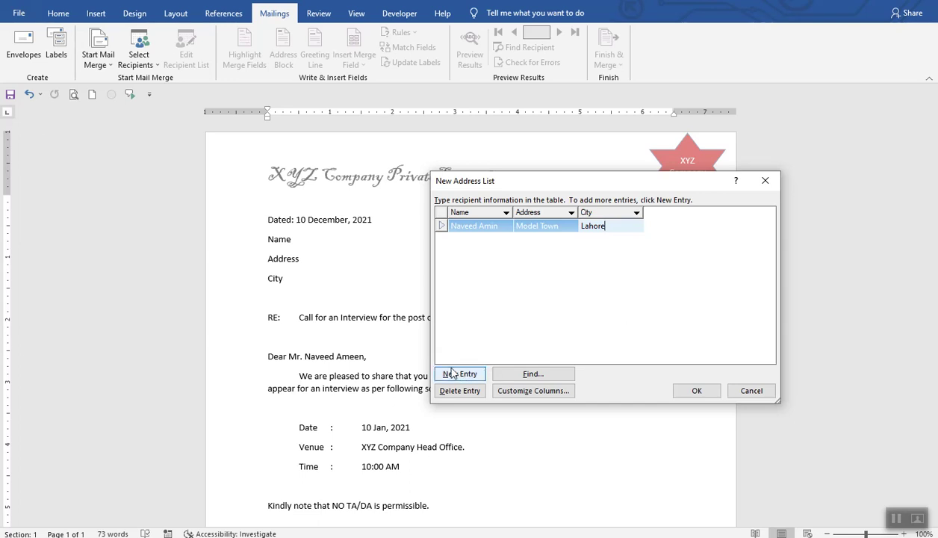
Add a second recipient with the Garden Town address and Lahore city
click(460, 376)
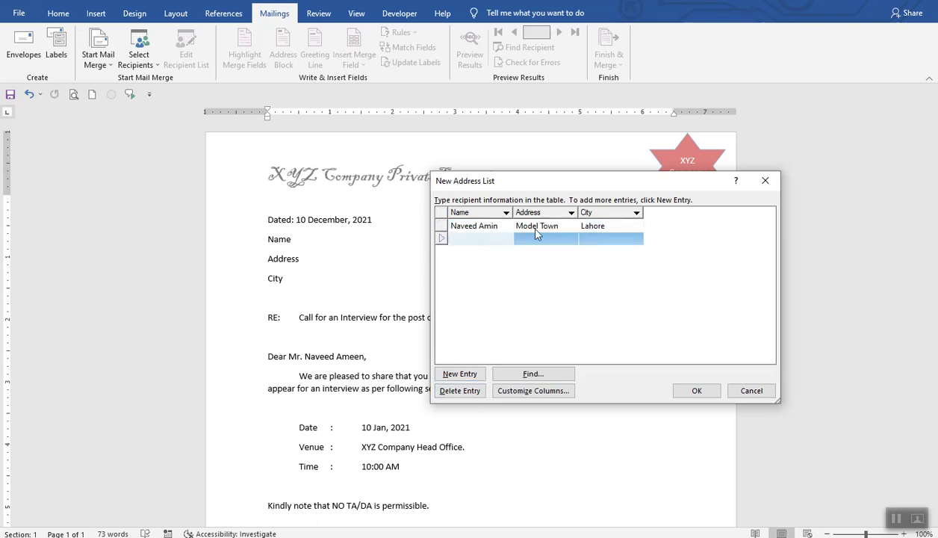
click(531, 237)
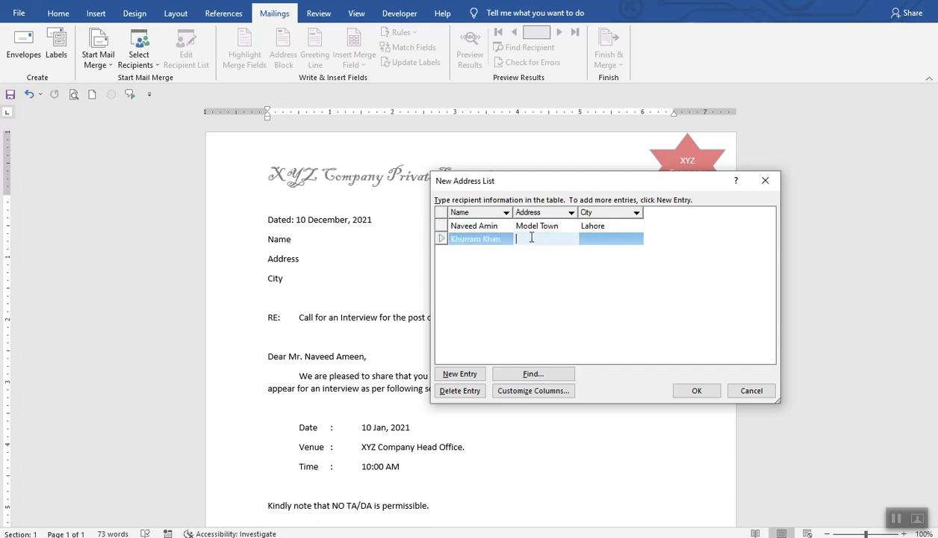
text(gARDEN)
key(BackSpace)
key(BackSpace)
key(BackSpace)
key(BackSpace)
key(BackSpace)
key(BackSpace)
key(BackSpace)
key(BackSpace)
key(BackSpace)
key(BackSpace)
text(rden Tow)
click(607, 237)
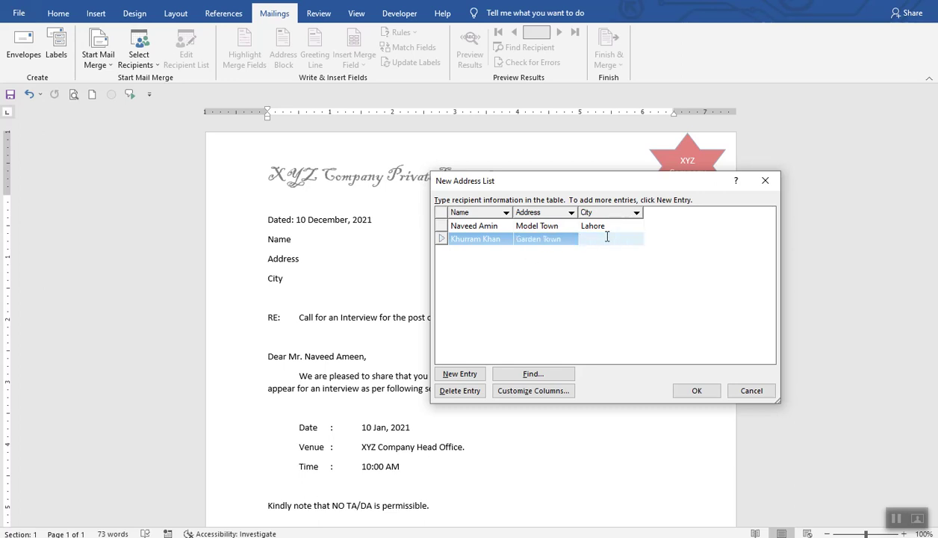
text(Lah)
text(ore)
click(459, 374)
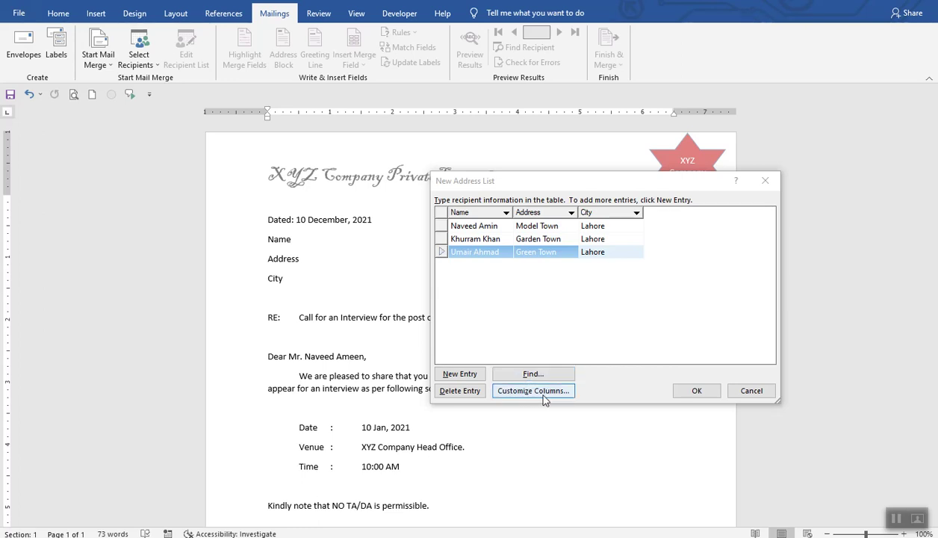
Save the recipient list as 'Address Book' in Documents > My Data Sources
click(696, 390)
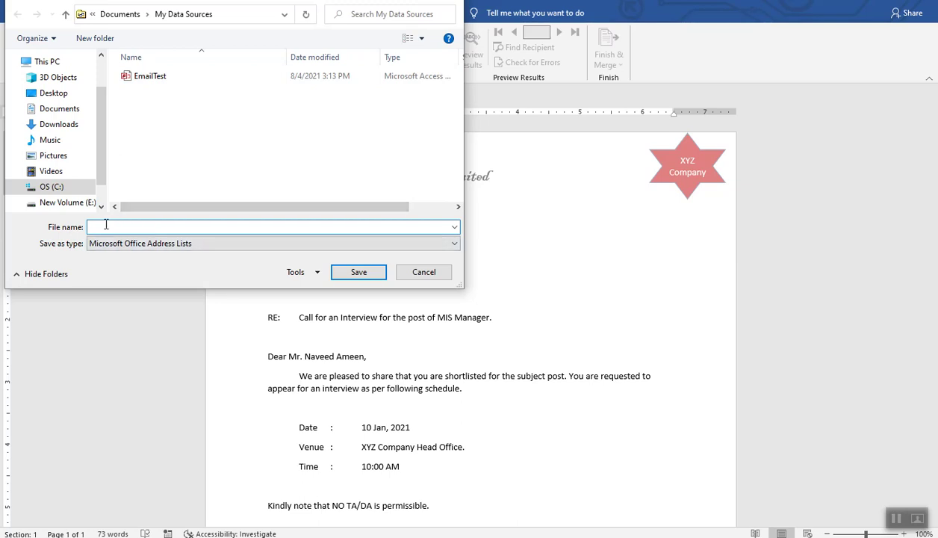
text(A)
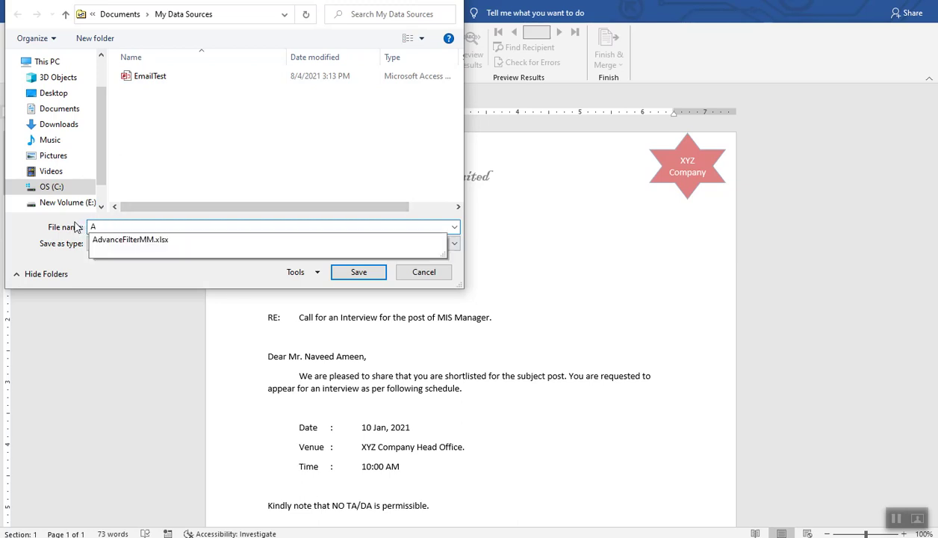
text(ddress )
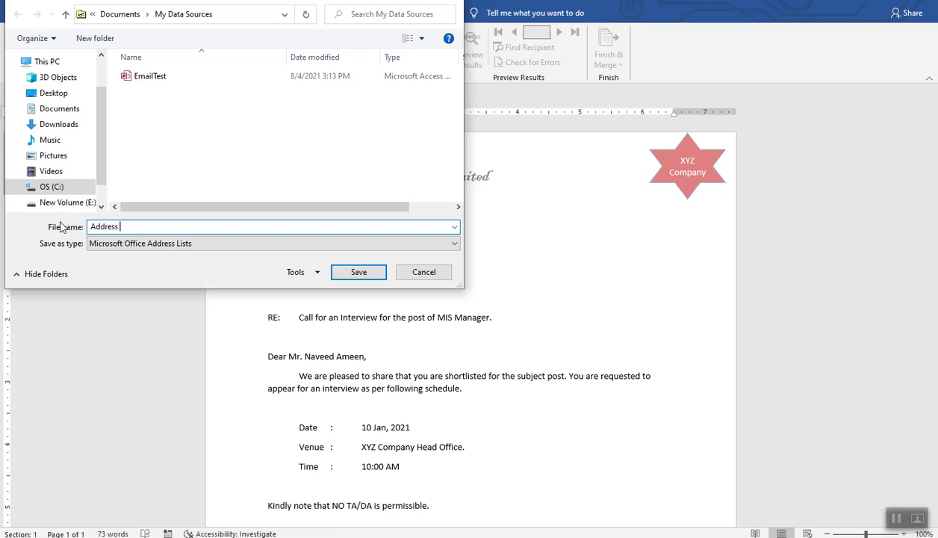
text(Book)
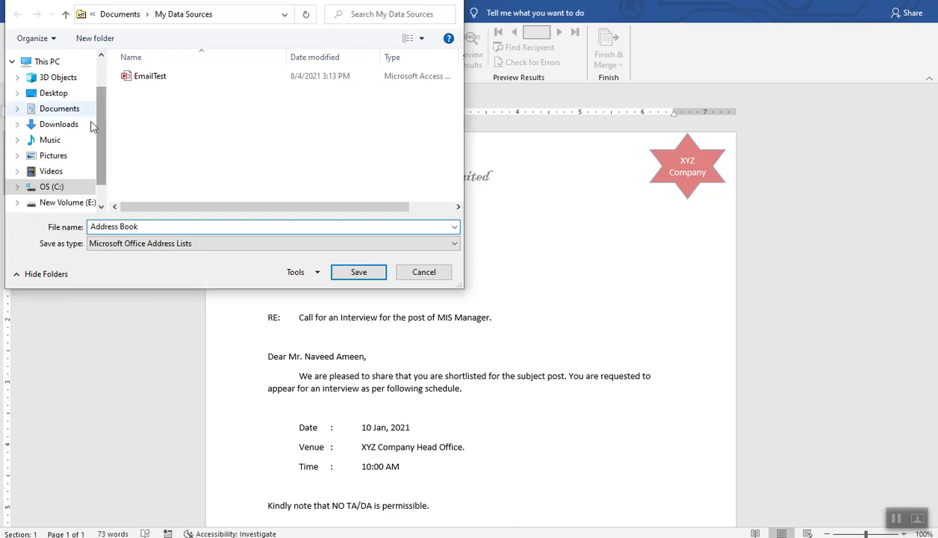
click(59, 112)
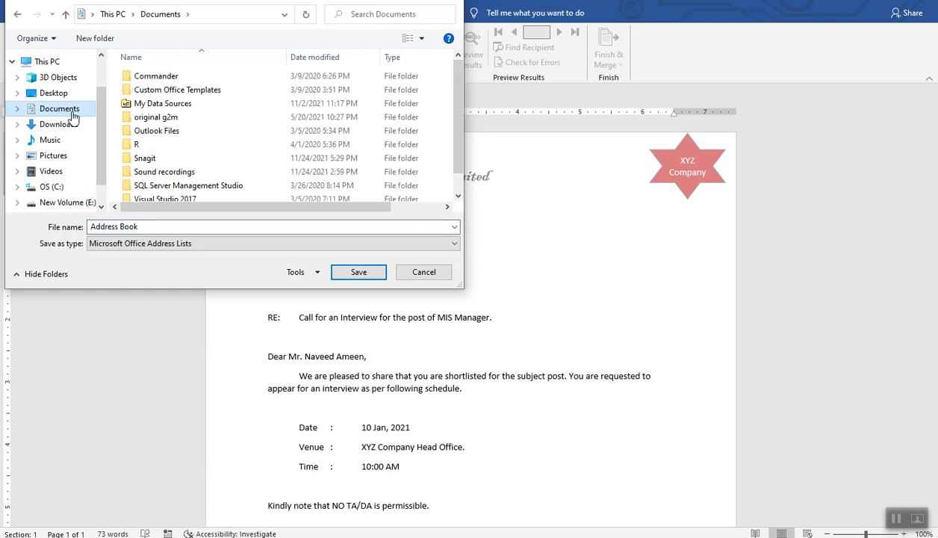
click(178, 109)
double_click(178, 108)
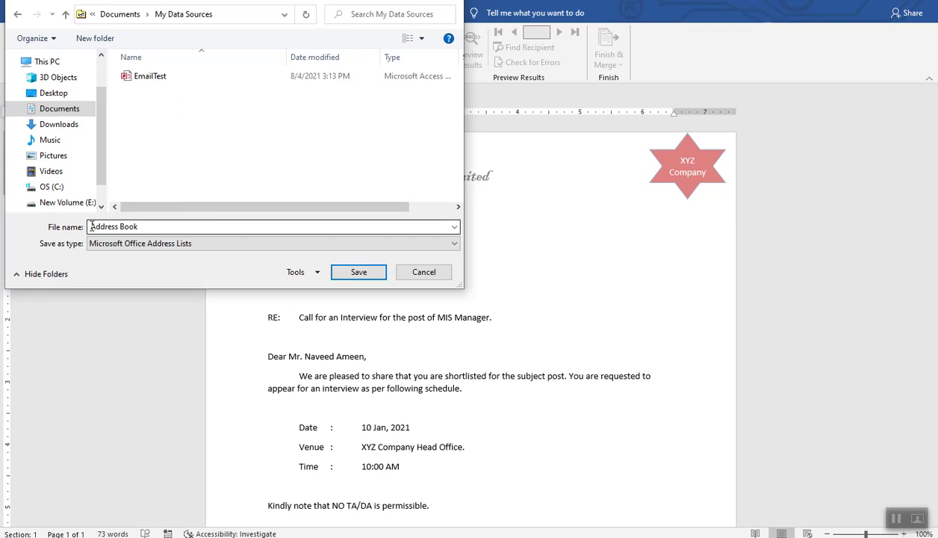
click(353, 272)
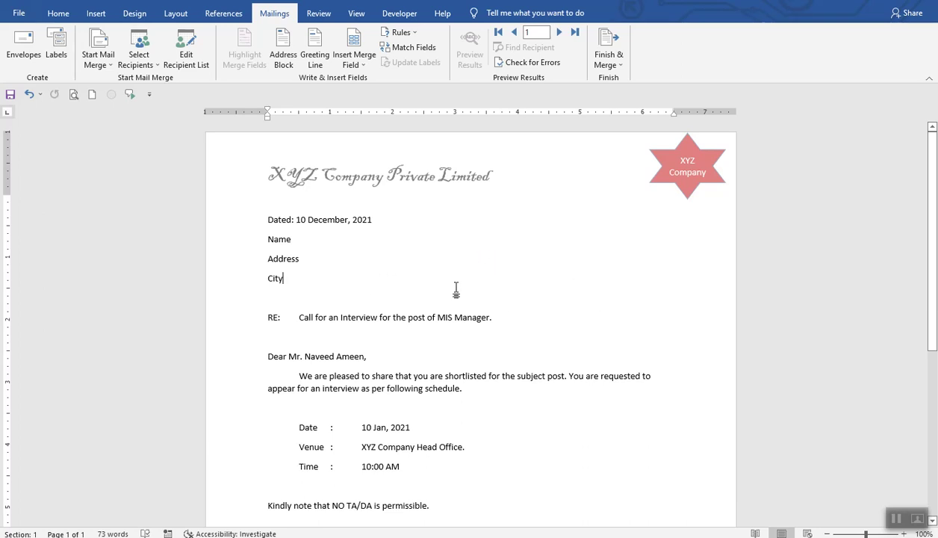
click(156, 67)
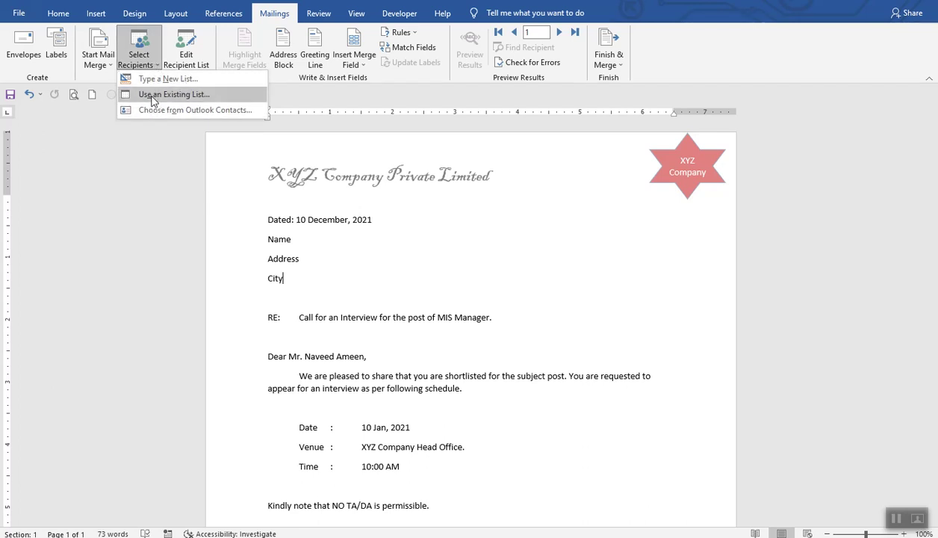
click(153, 95)
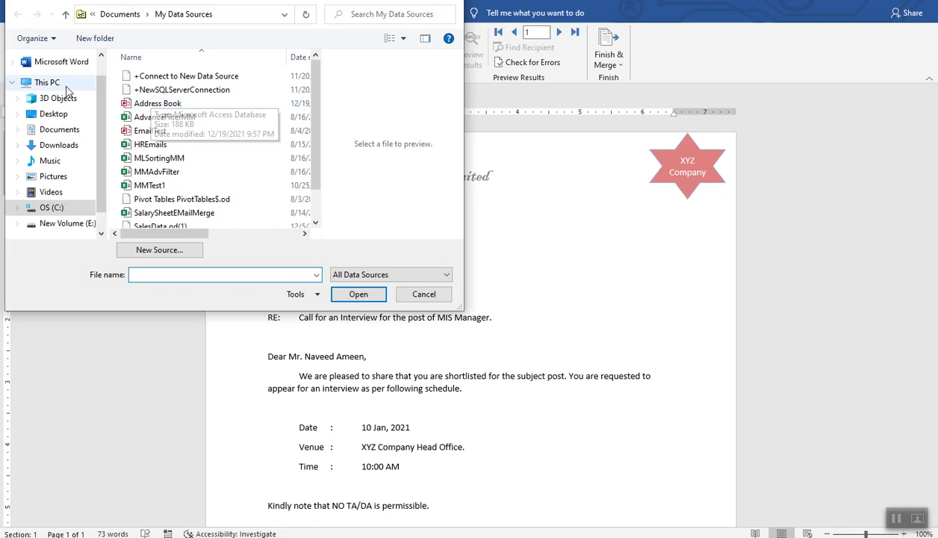
click(66, 130)
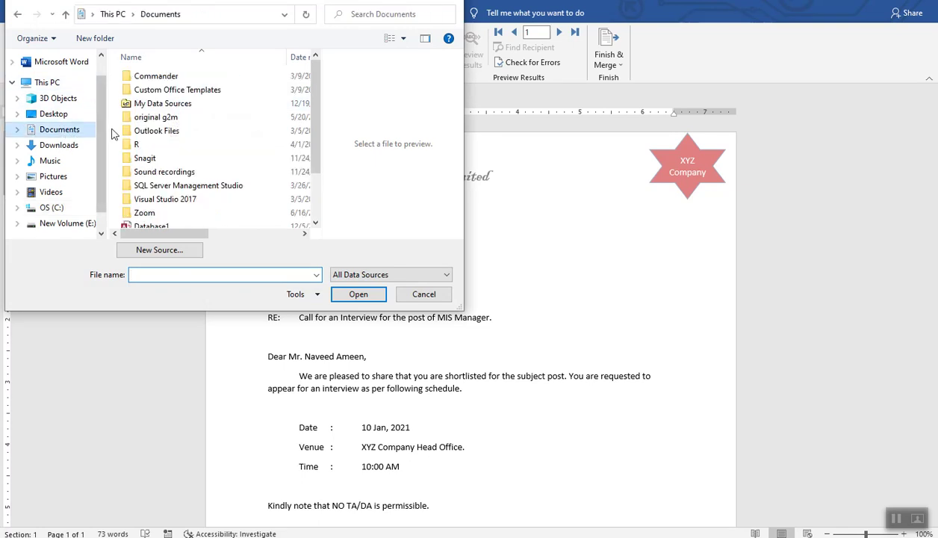
double_click(169, 105)
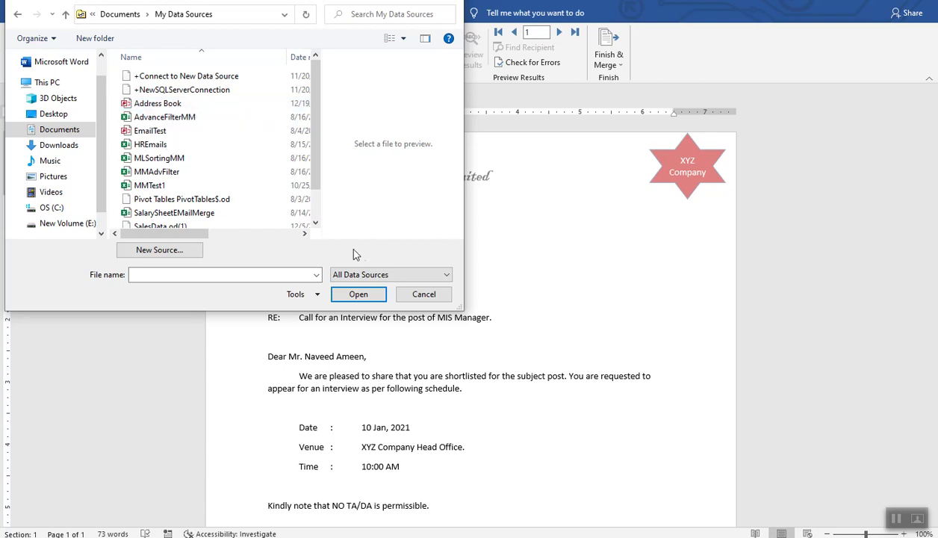
click(418, 289)
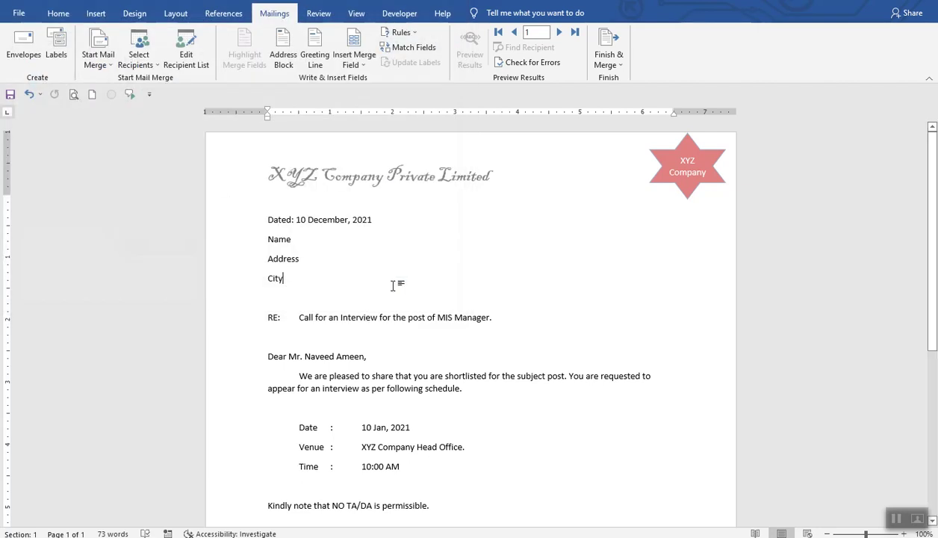
click(186, 60)
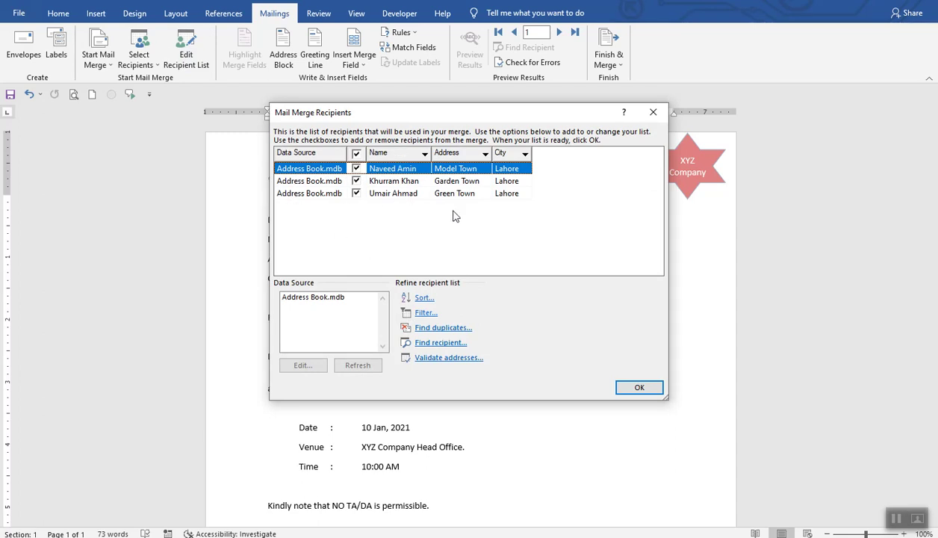
click(644, 384)
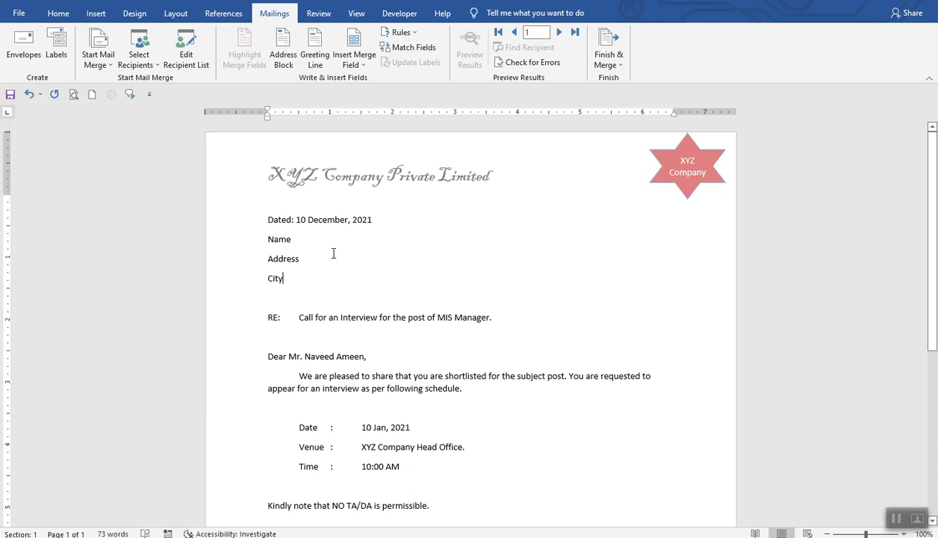
Replace the plain Name line below the date with a «Name» merge field
drag(269, 240, 292, 242)
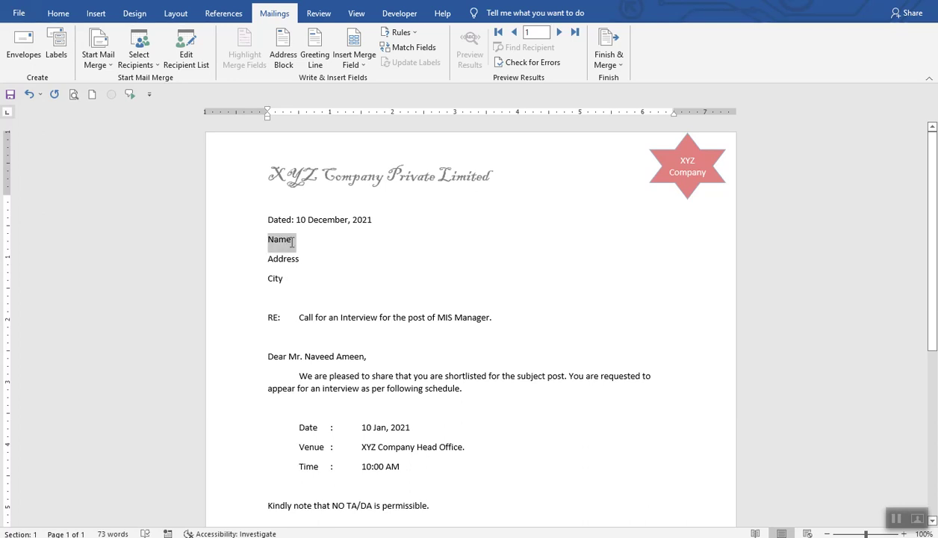
key(Delete)
key(Return)
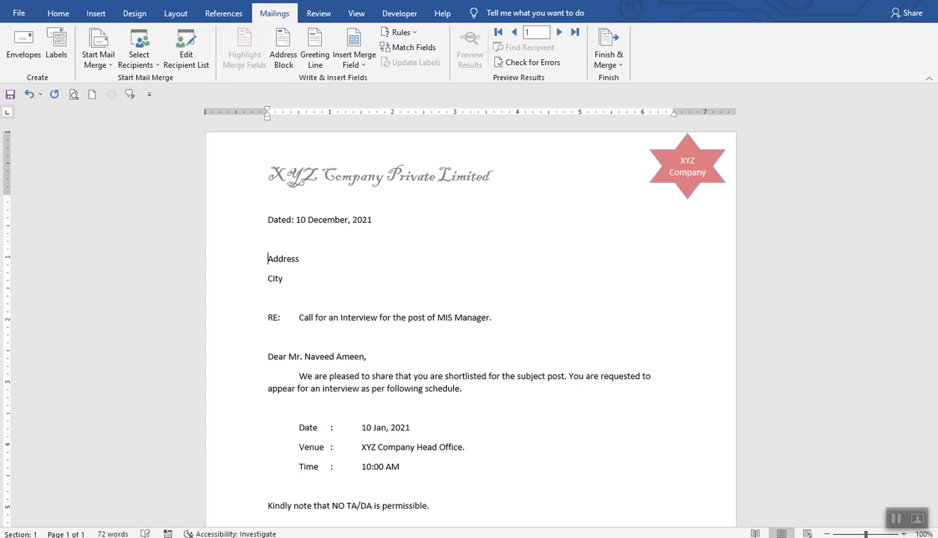
click(363, 64)
click(366, 80)
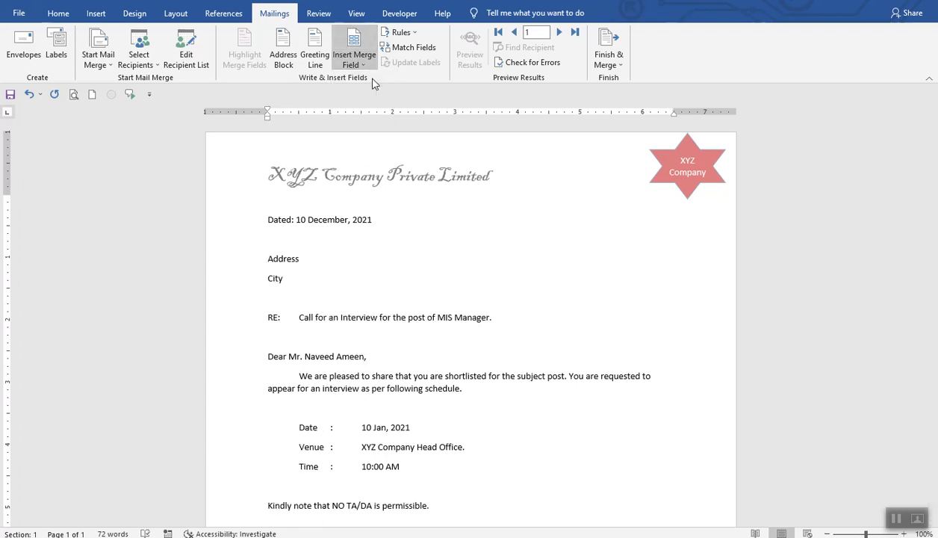
key(Return)
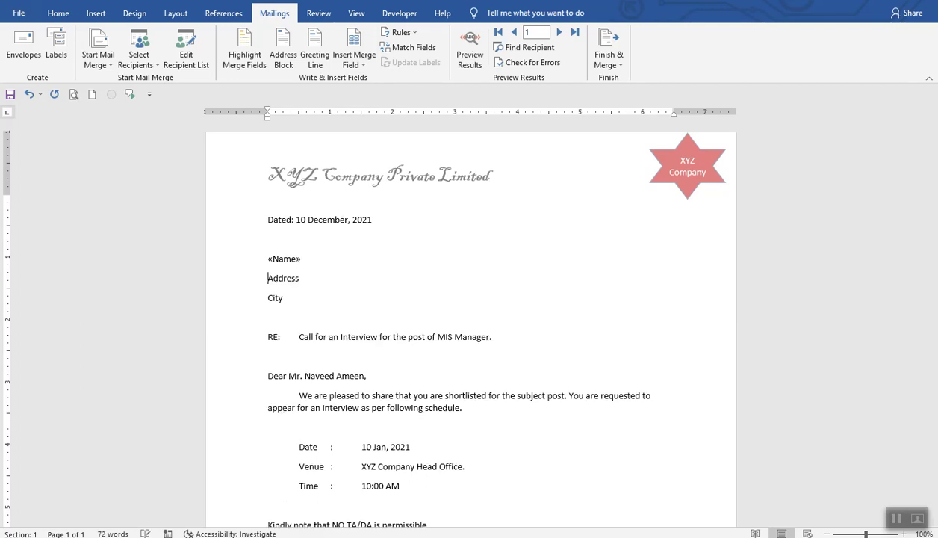
key(Up)
key(Up)
key(Delete)
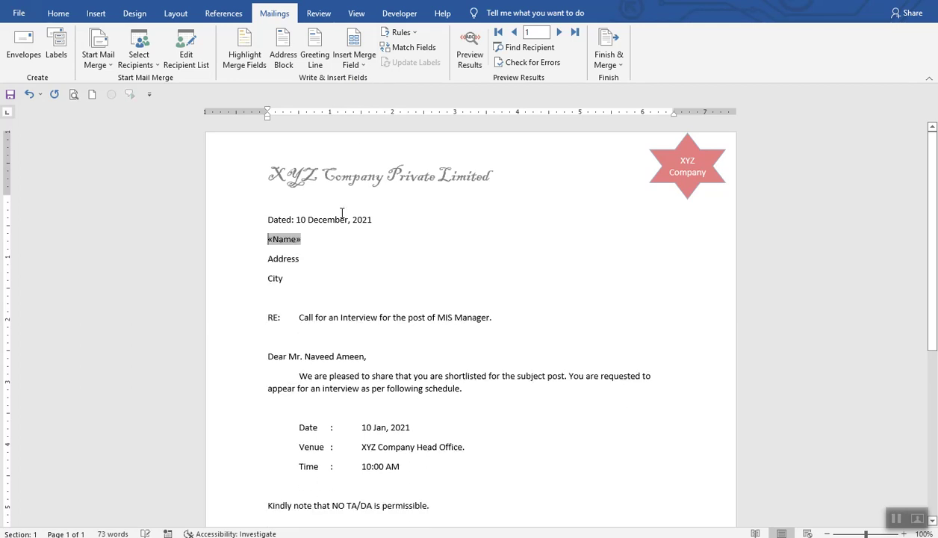
click(305, 241)
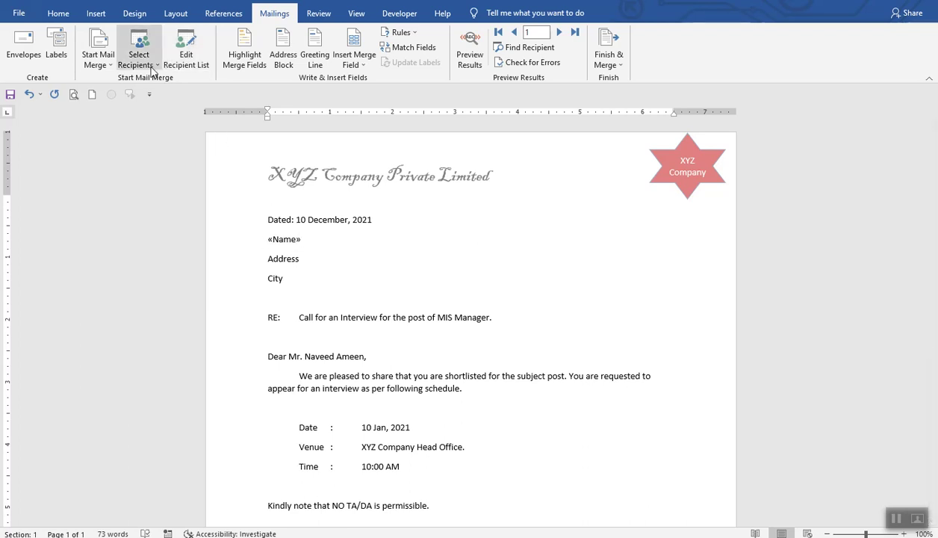
click(186, 52)
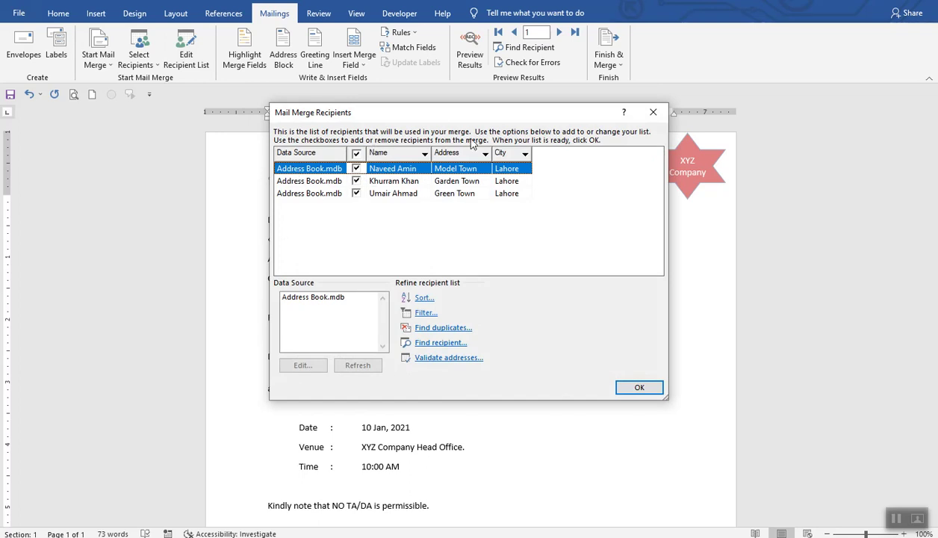
drag(472, 112, 635, 184)
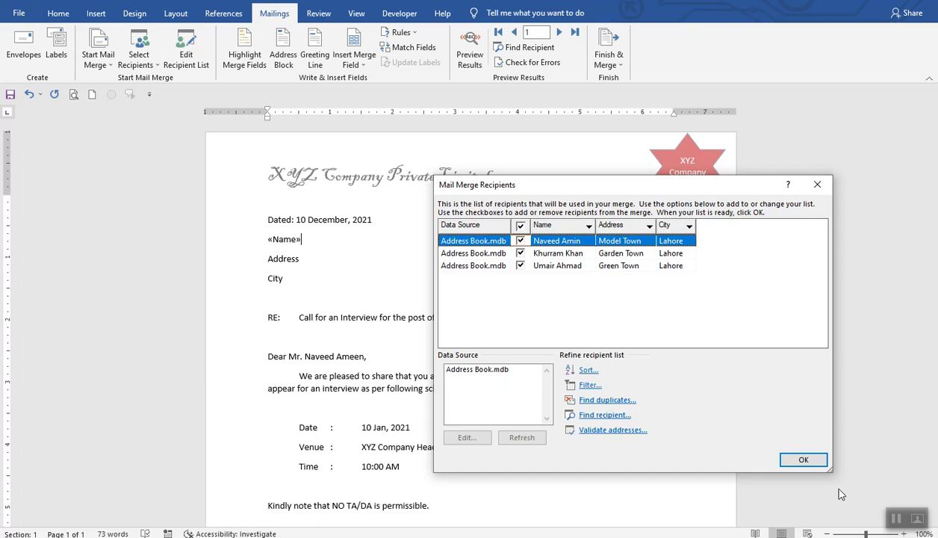
click(802, 459)
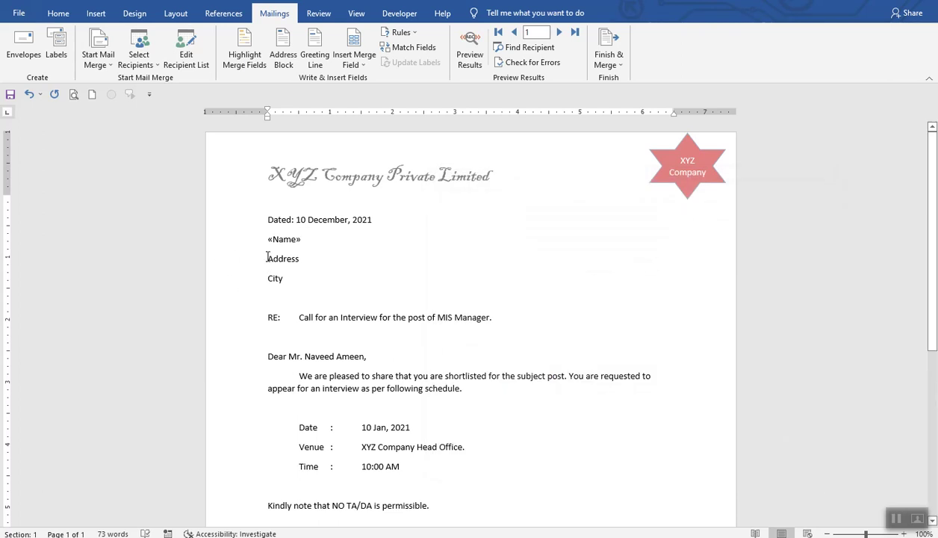
Replace the Address placeholder line with the «Address» merge field
drag(267, 258, 299, 261)
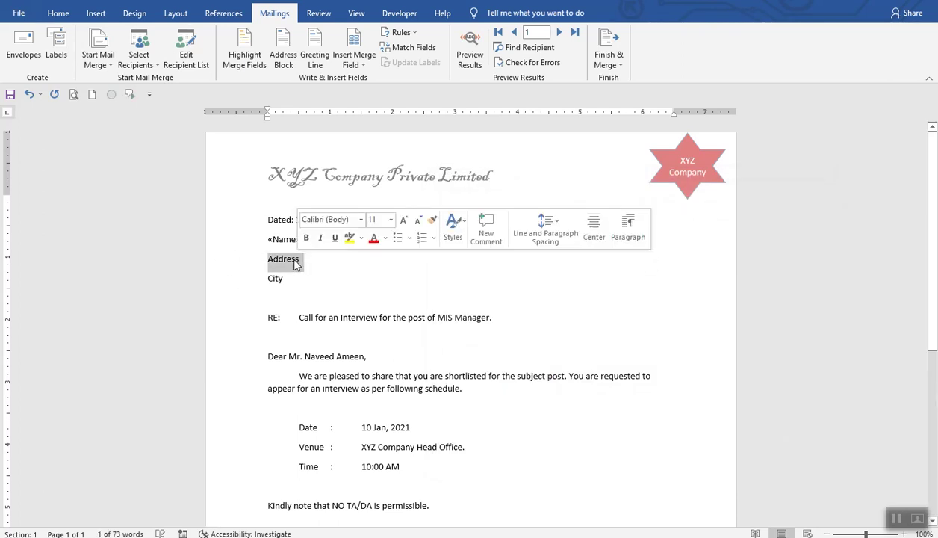
key(Delete)
key(Return)
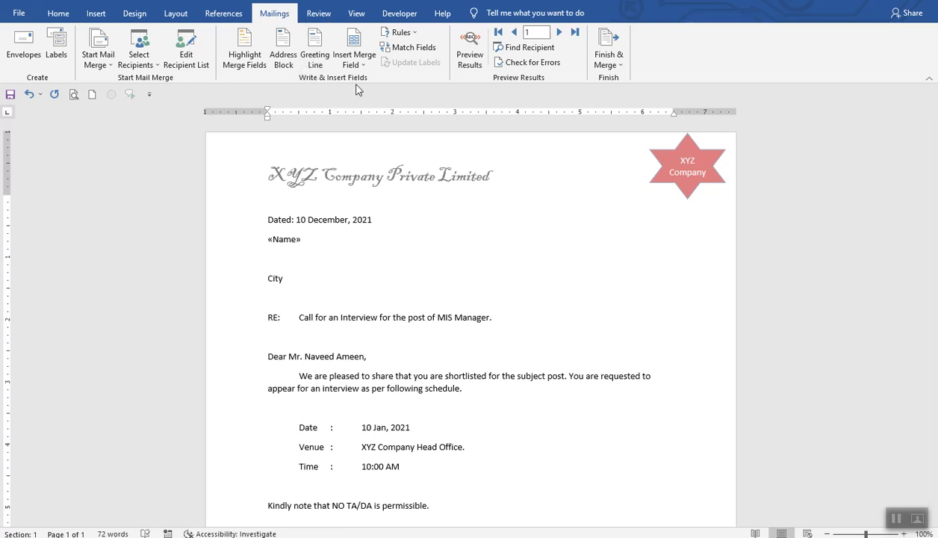
click(358, 63)
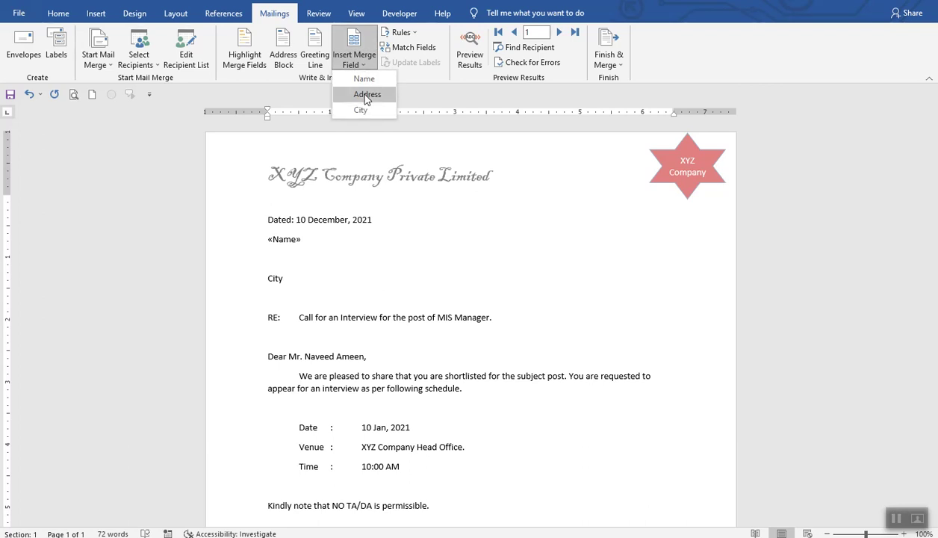
click(367, 94)
Replace the City placeholder with the «City» merge field
drag(266, 280, 284, 281)
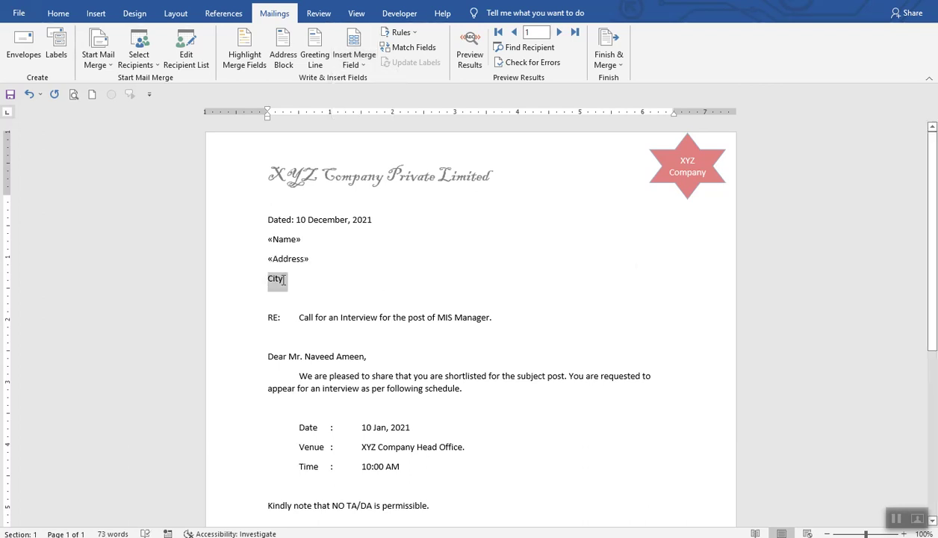
key(Delete)
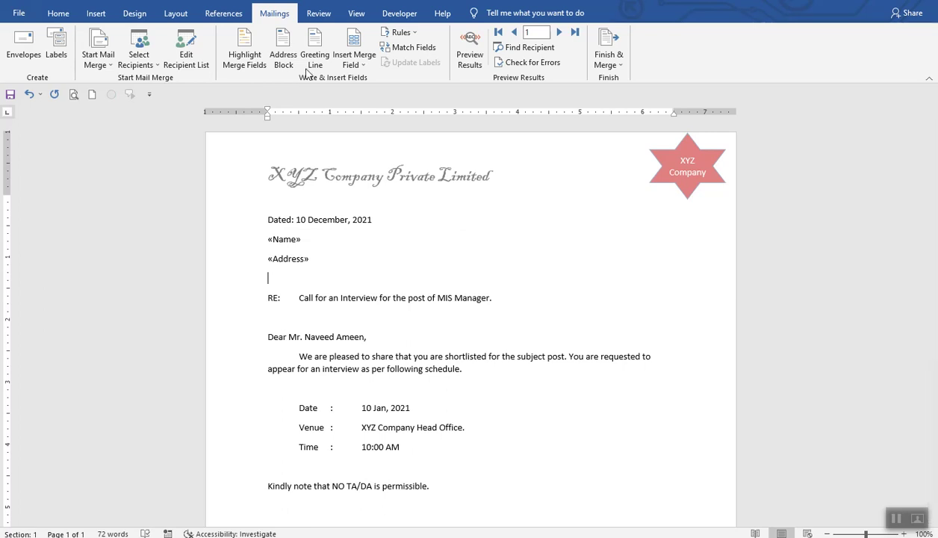
click(362, 62)
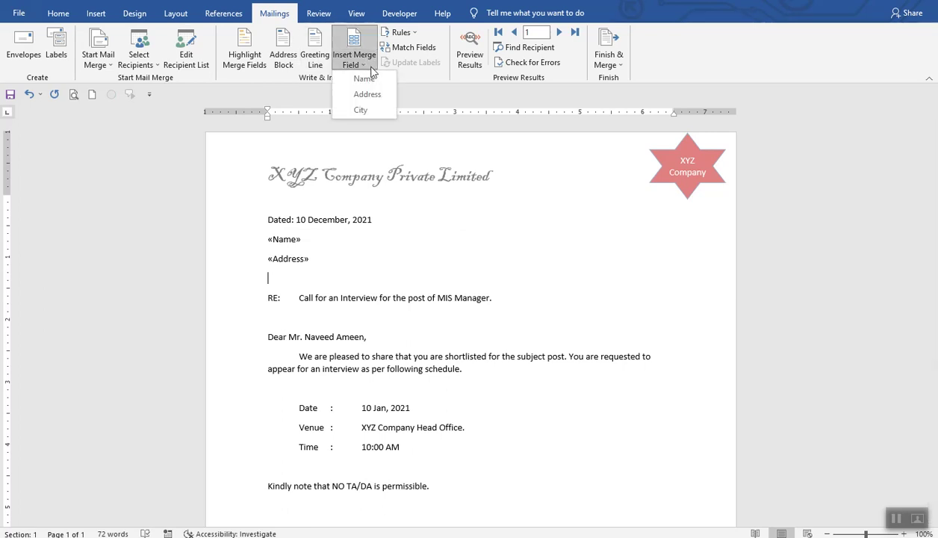
click(373, 110)
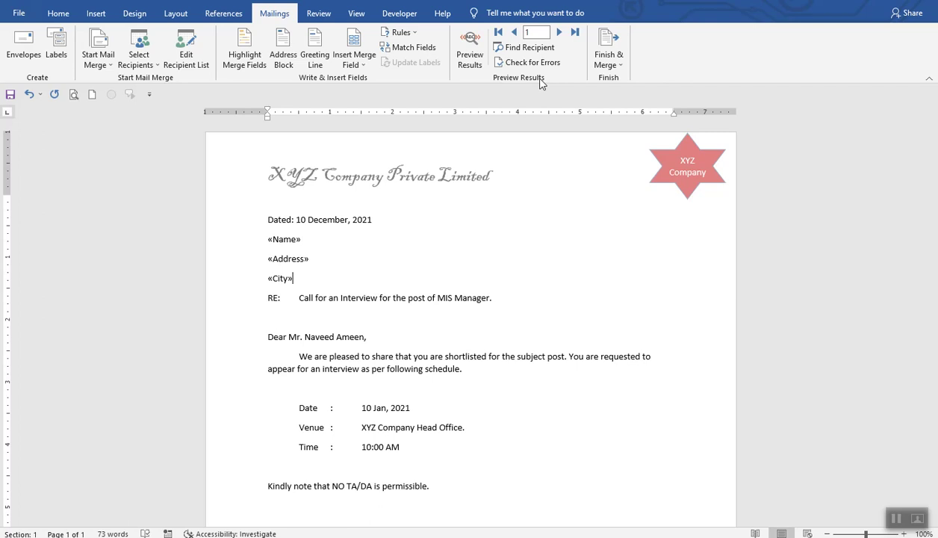
Preview the merged letter through all recipients, ending on recipient 2 (Garden Town, Lahore)
click(472, 55)
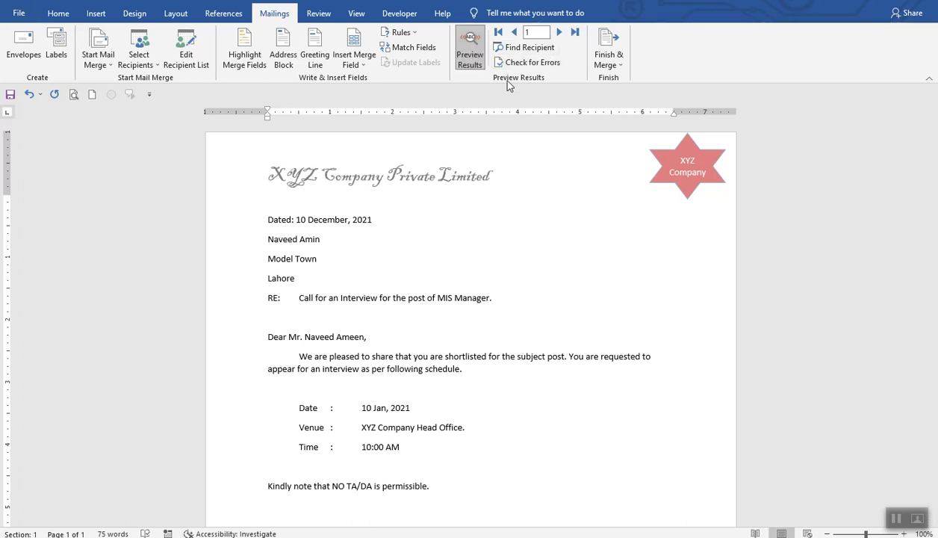
click(558, 32)
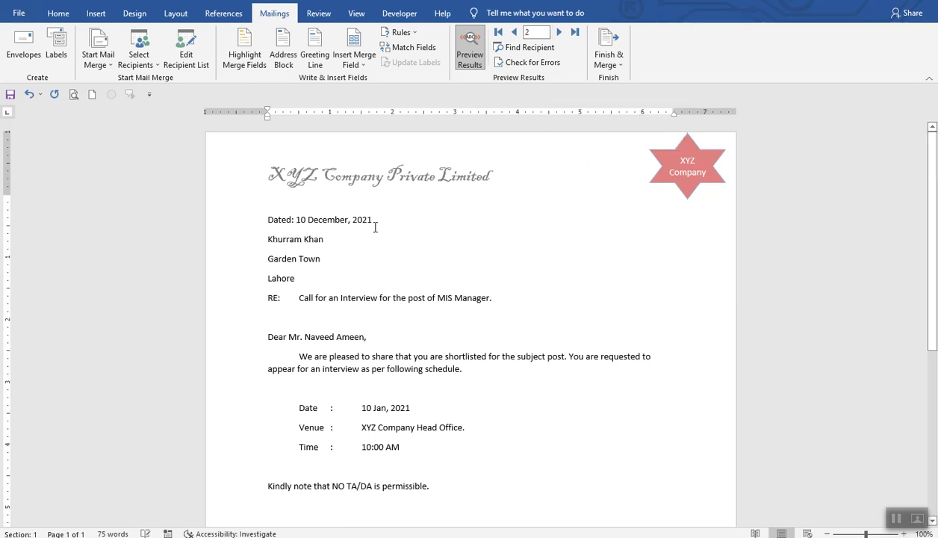
click(559, 32)
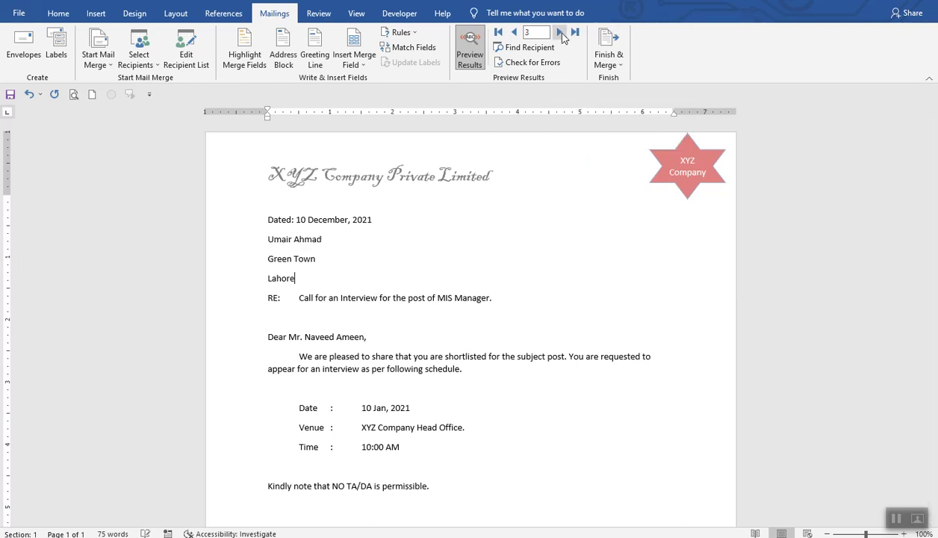
click(515, 32)
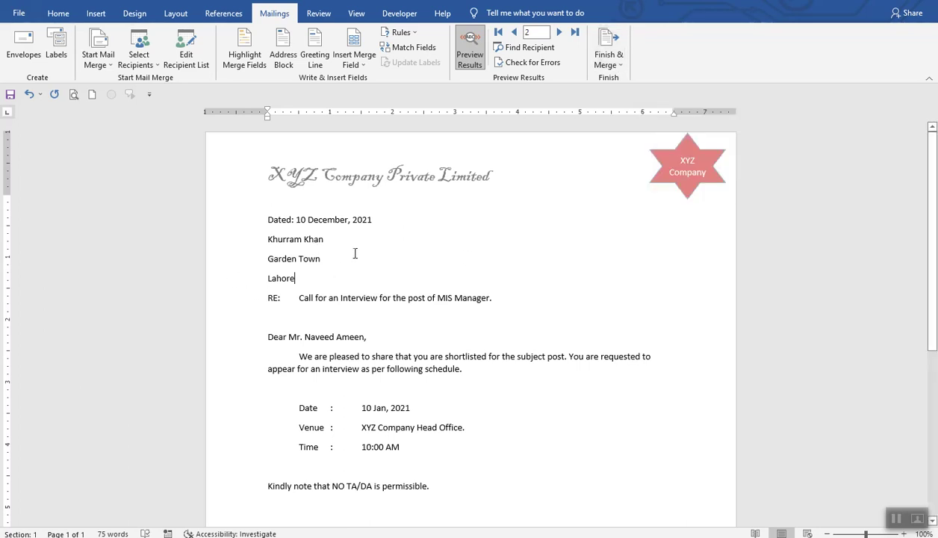
click(620, 63)
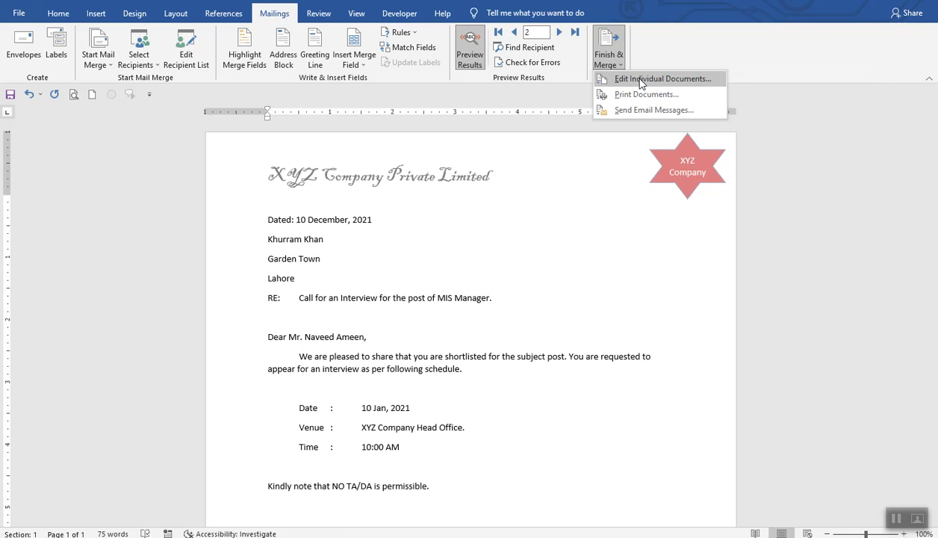
Merge all records into a new document with Edit Individual Documents
click(640, 81)
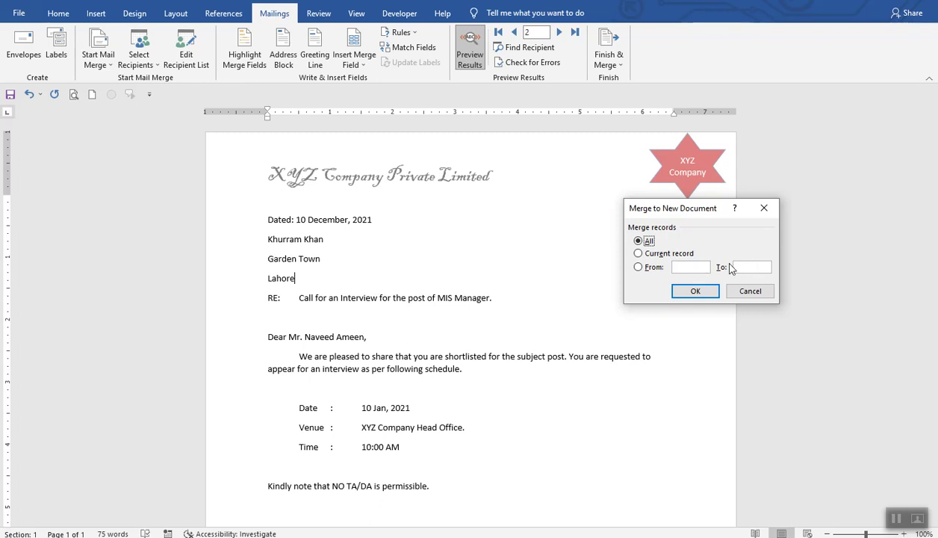
click(695, 291)
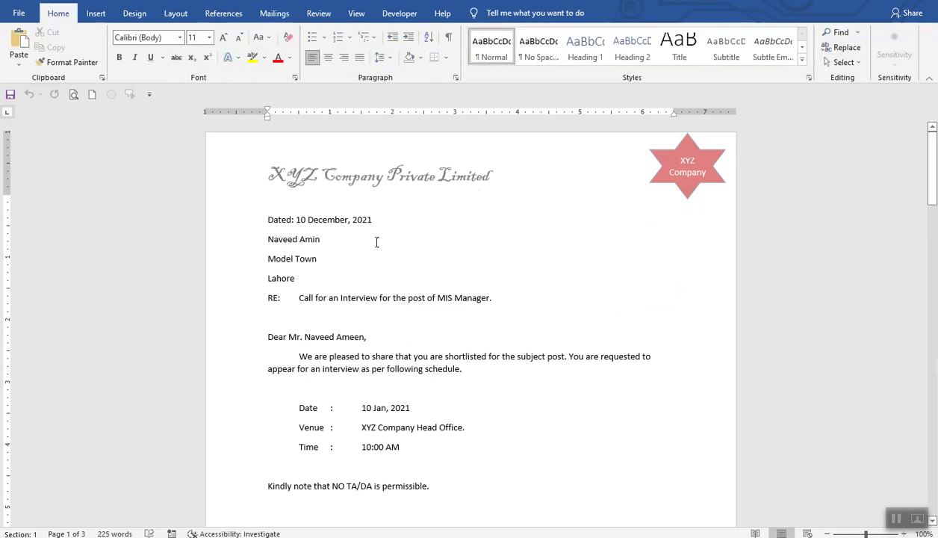
click(270, 194)
scroll(295, 271, down, 1)
scroll(297, 271, down, 3)
scroll(299, 270, down, 5)
scroll(300, 274, down, 4)
scroll(299, 273, down, 5)
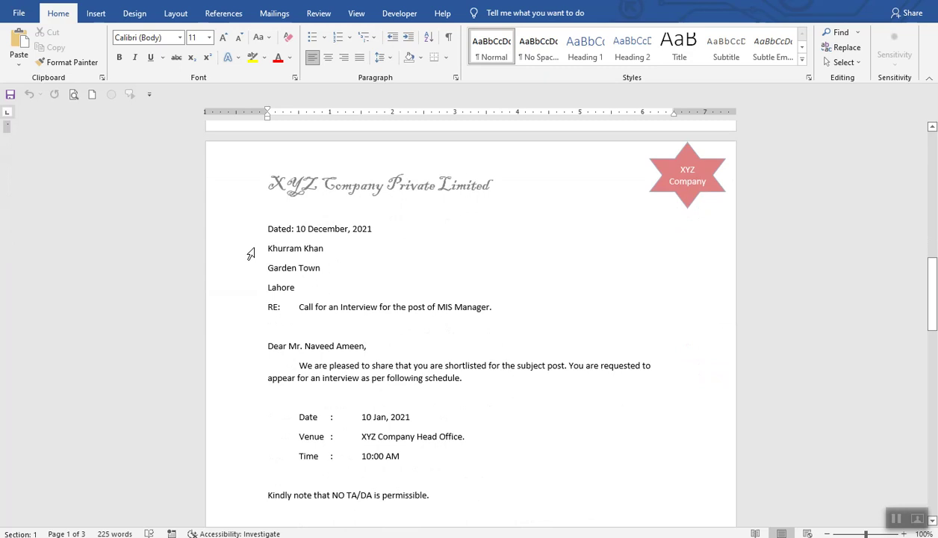
scroll(338, 252, down, 4)
scroll(339, 252, down, 3)
scroll(338, 251, down, 5)
scroll(338, 251, down, 5)
scroll(338, 252, down, 1)
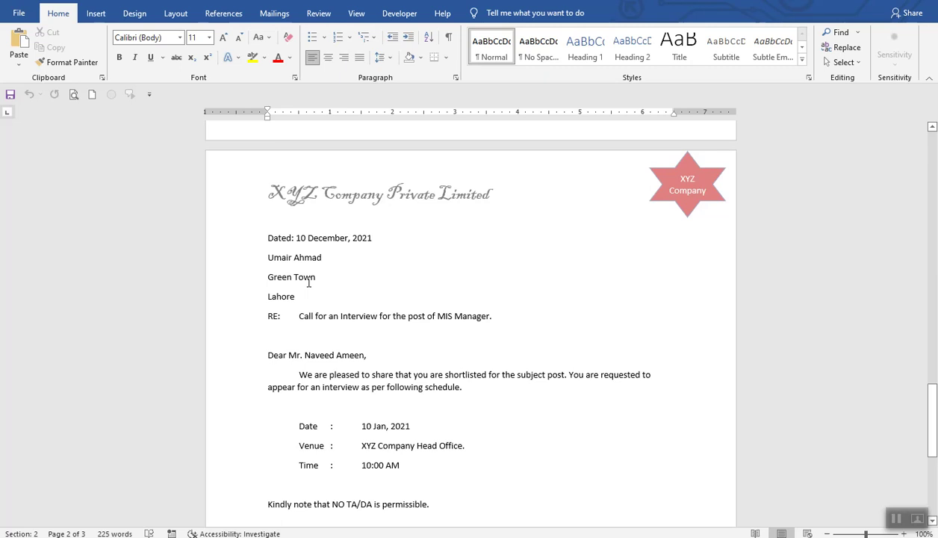
scroll(308, 281, down, 5)
scroll(313, 278, down, 4)
scroll(314, 281, down, 13)
scroll(316, 276, up, 5)
scroll(318, 274, up, 4)
scroll(318, 274, down, 14)
scroll(319, 273, up, 2)
scroll(321, 273, up, 4)
scroll(323, 273, up, 1)
scroll(320, 270, up, 2)
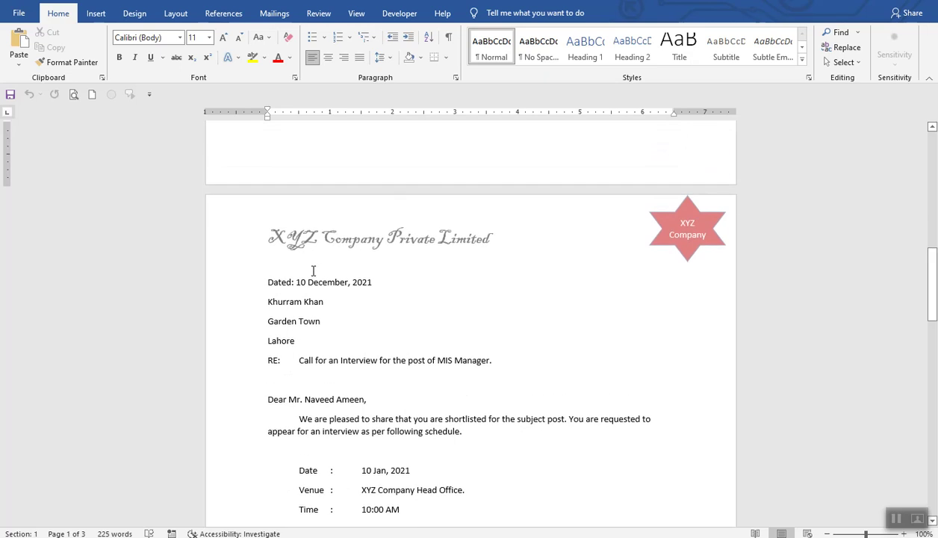